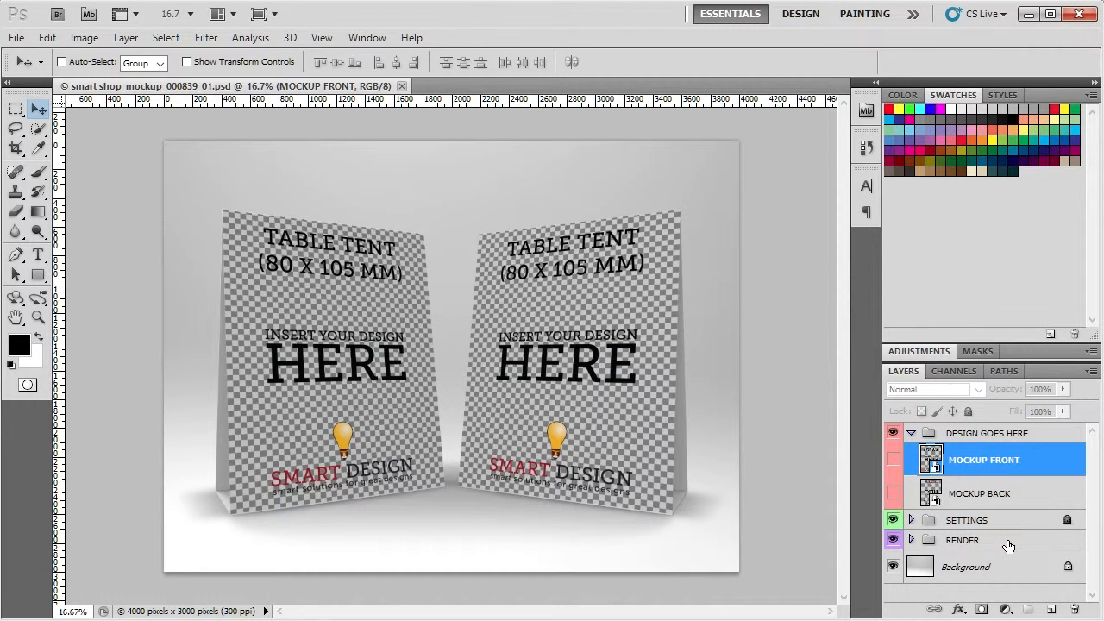
# Examine the mockup's layer structure: the Background, the SETTINGS group, and the MOCKUP FRONT and MOCKUP BACK smart objects in DESIGN GOES HERE
pyautogui.click(987, 572)
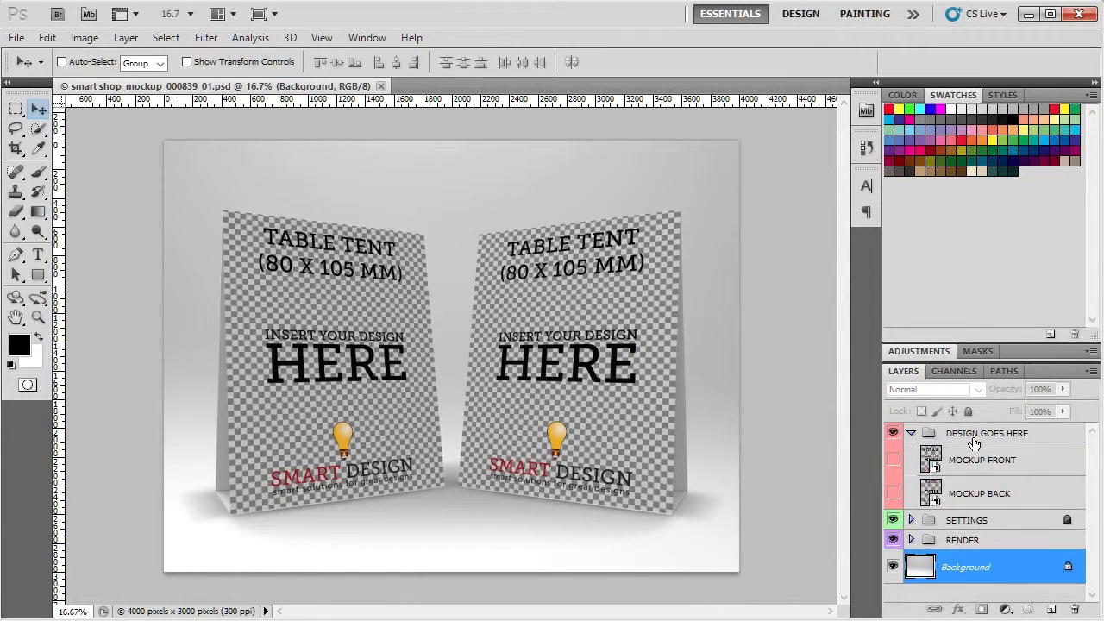
pyautogui.click(986, 520)
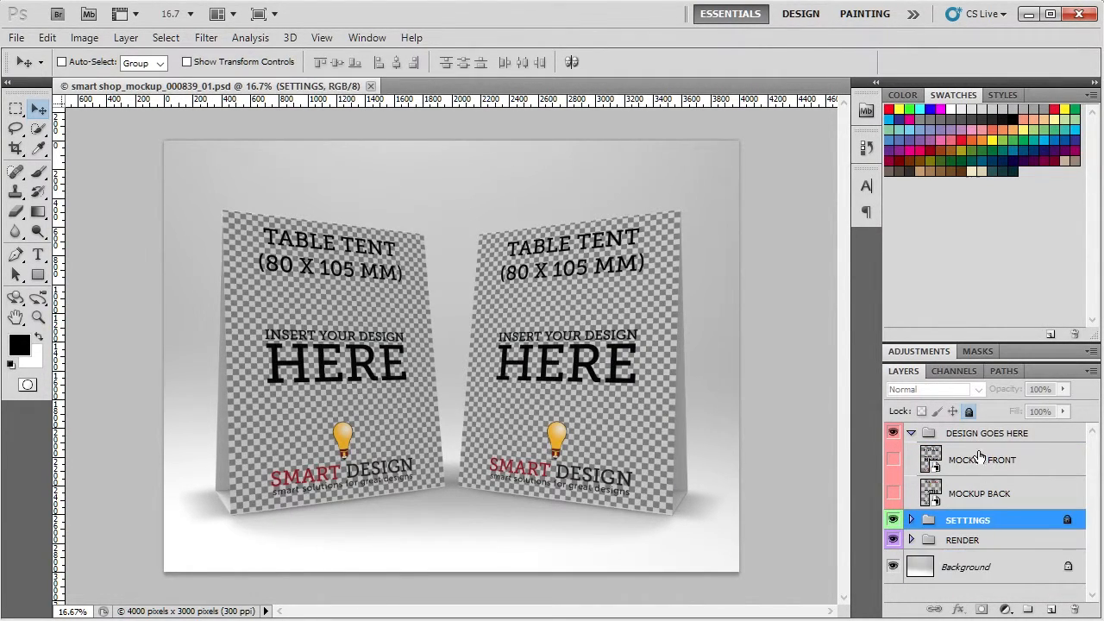
pyautogui.click(975, 434)
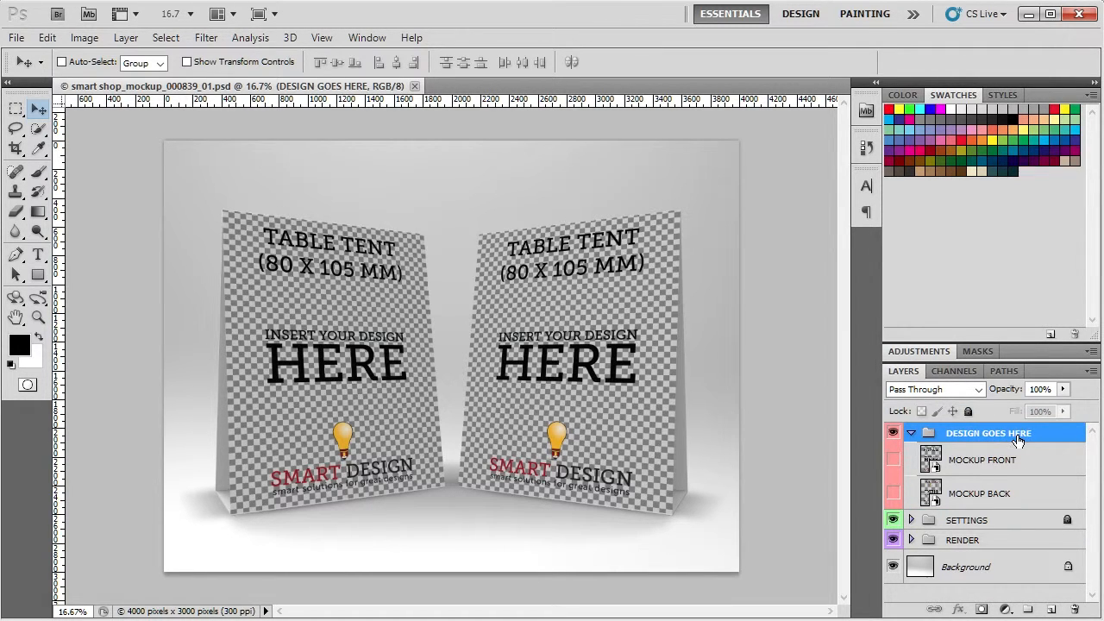
pyautogui.click(959, 463)
pyautogui.click(982, 497)
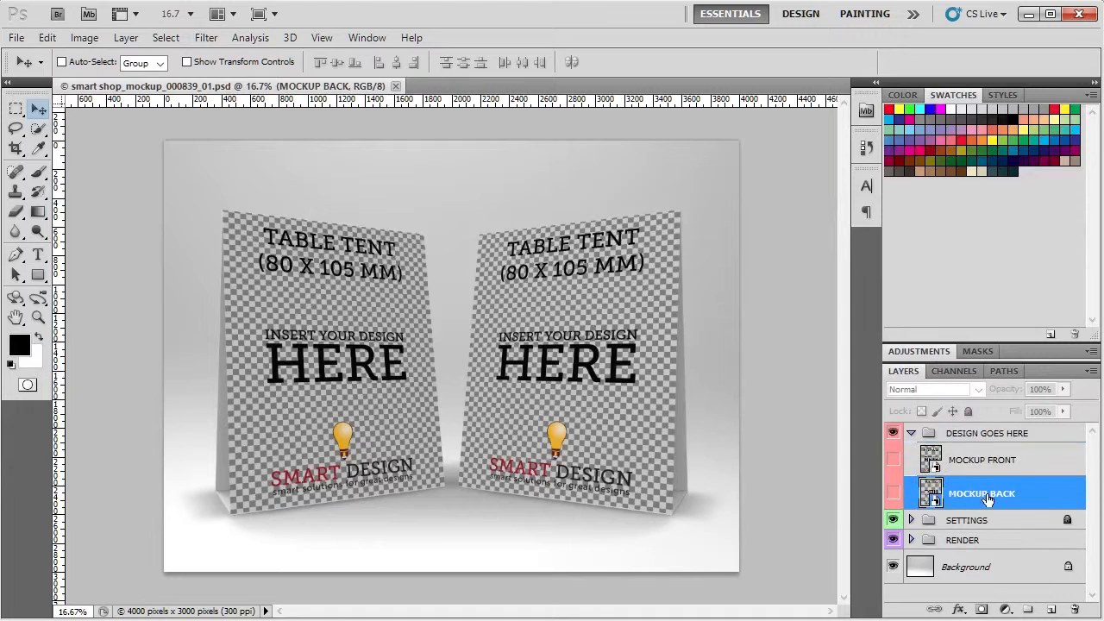
pyautogui.click(980, 458)
pyautogui.click(982, 497)
pyautogui.click(973, 462)
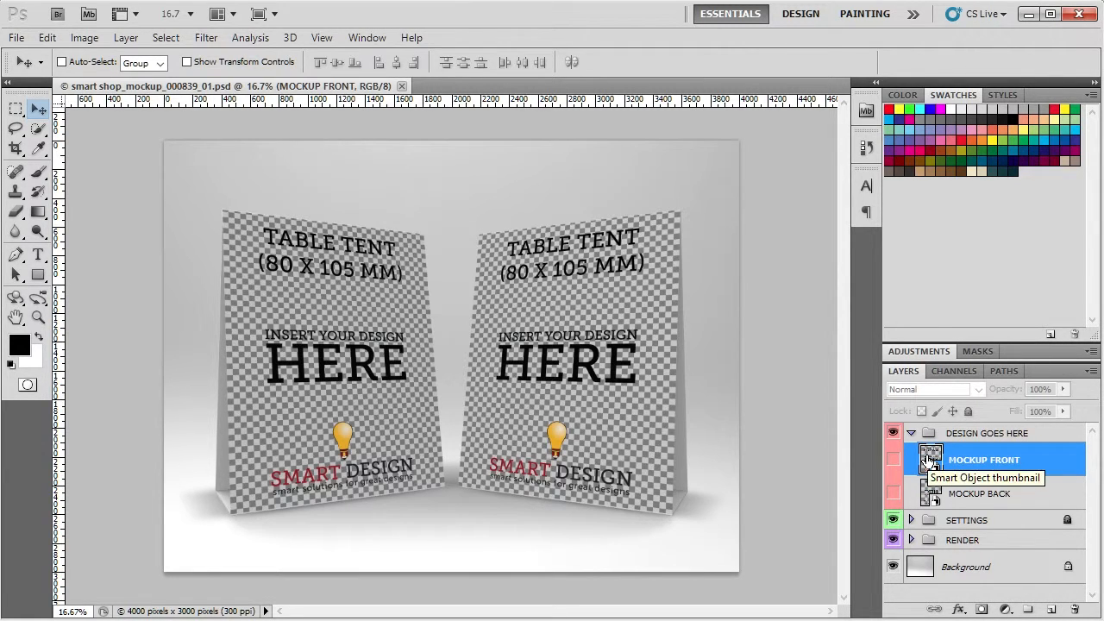
# Open the contents of the MOCKUP FRONT smart object and of the edit front smart object nested inside it
pyautogui.doubleClick(930, 462)
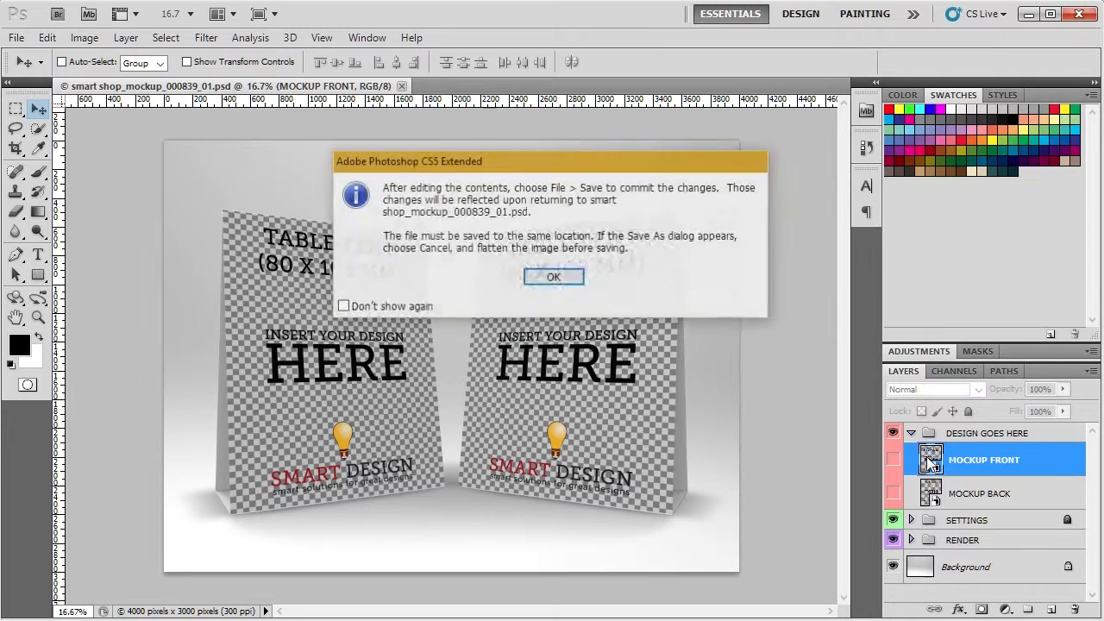
pyautogui.click(554, 278)
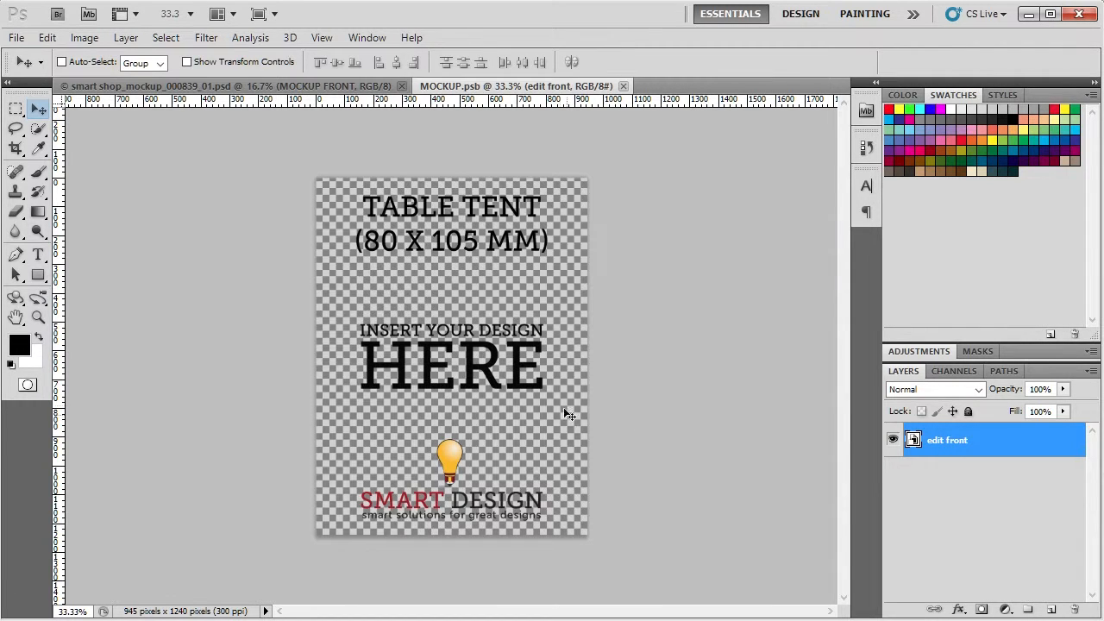
pyautogui.doubleClick(913, 442)
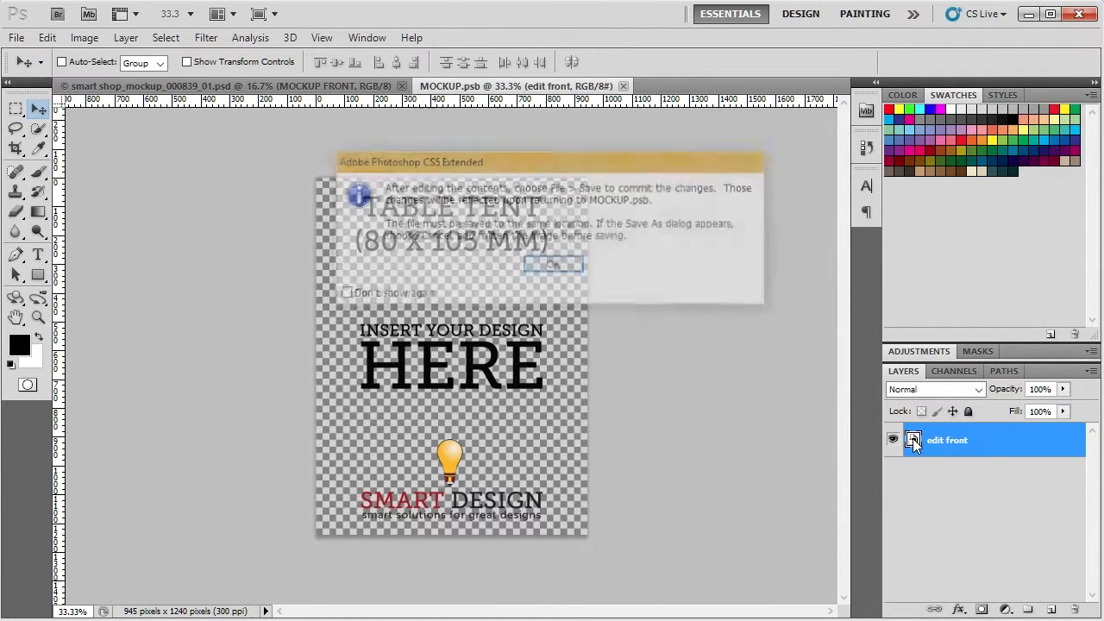
pyautogui.click(557, 264)
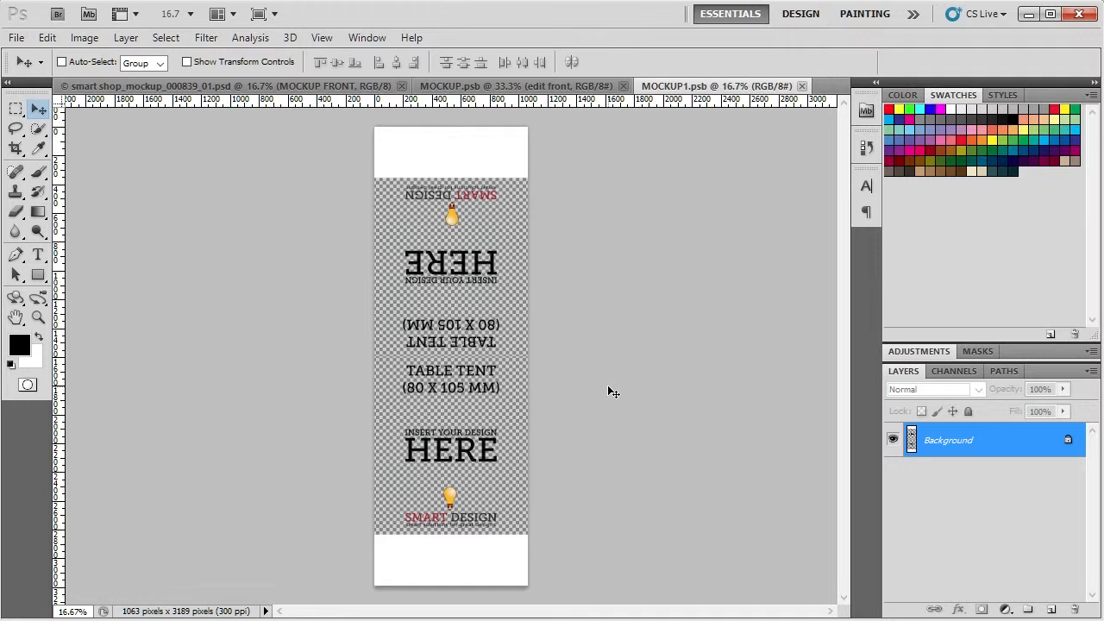
pyautogui.press('i')
pyautogui.hotkey('ctrl', 'k')
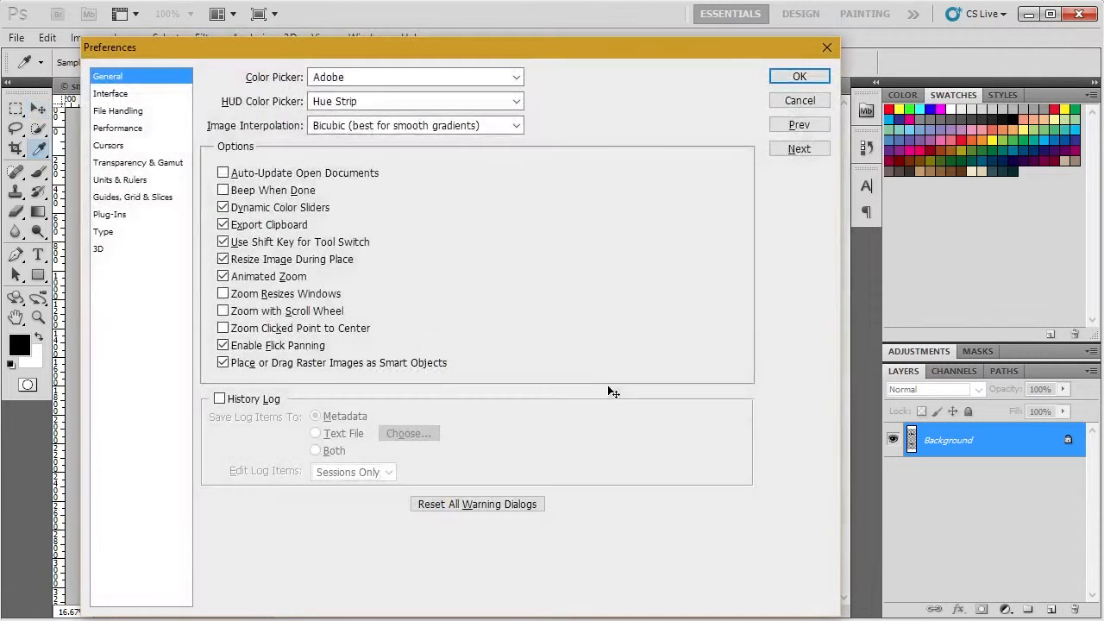
pyautogui.moveTo(194, 53); pyautogui.dragTo(196, 36)
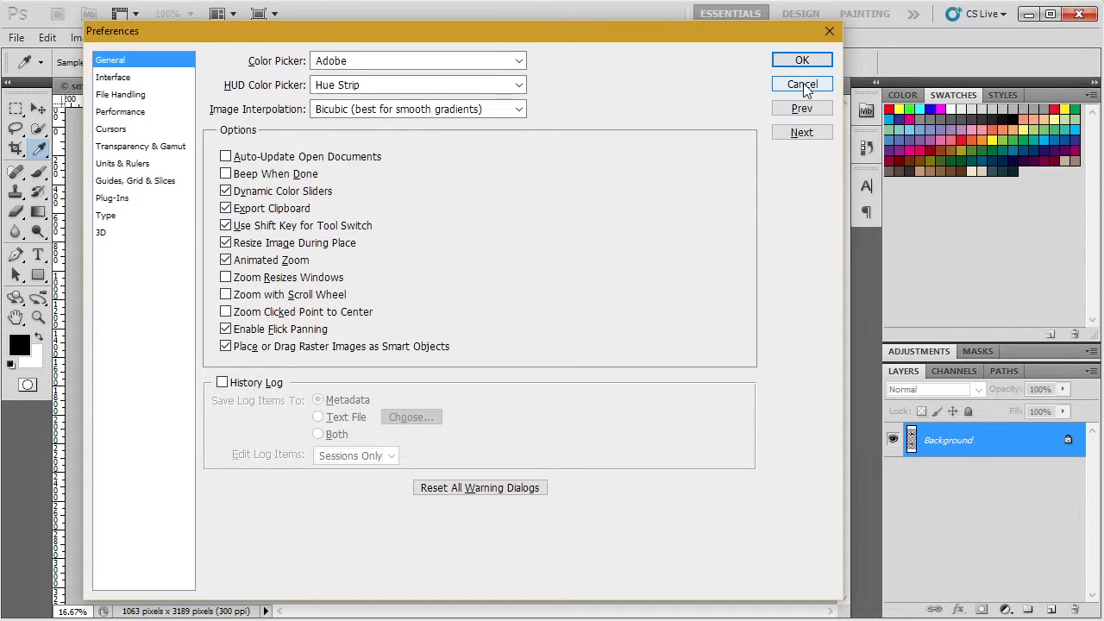
pyautogui.click(829, 31)
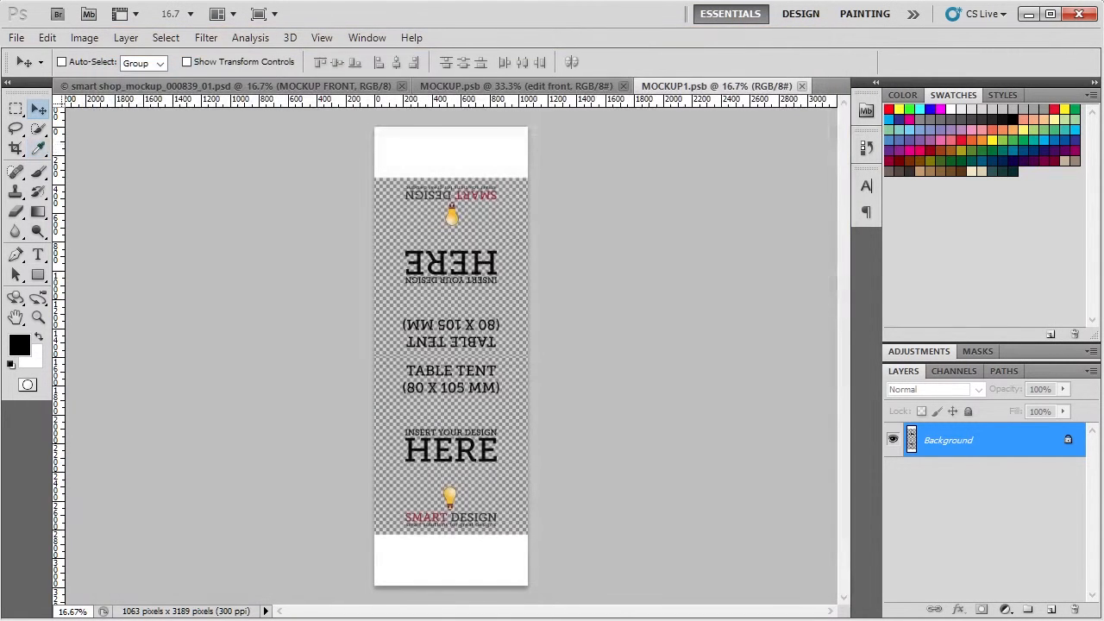
# Turn off Resize Image During Place in the general preferences
pyautogui.click(47, 38)
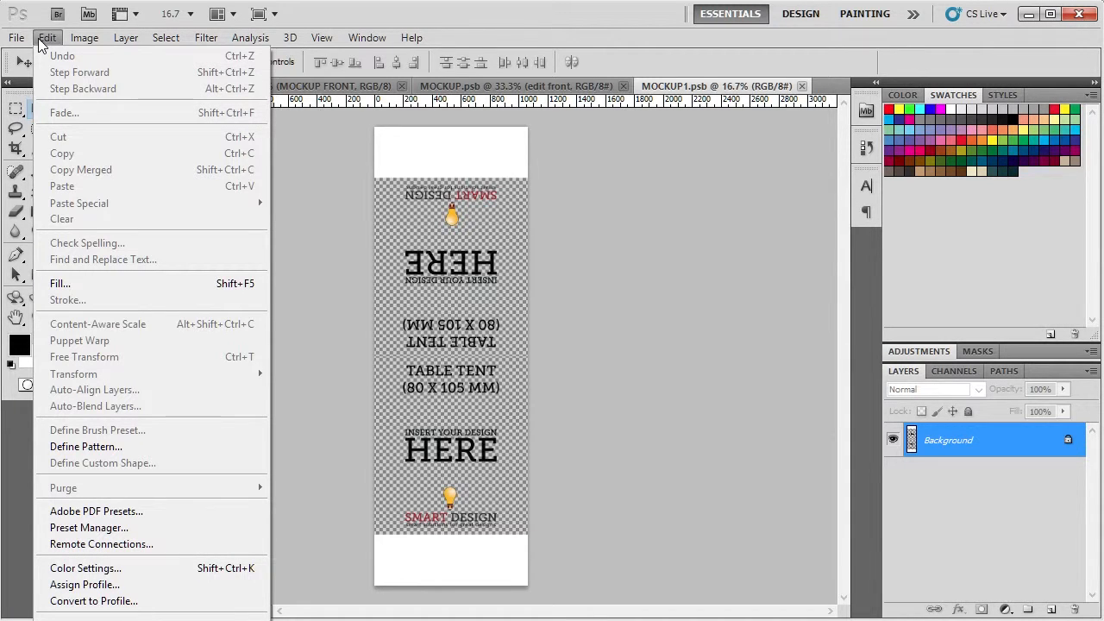
pyautogui.moveTo(82, 620)
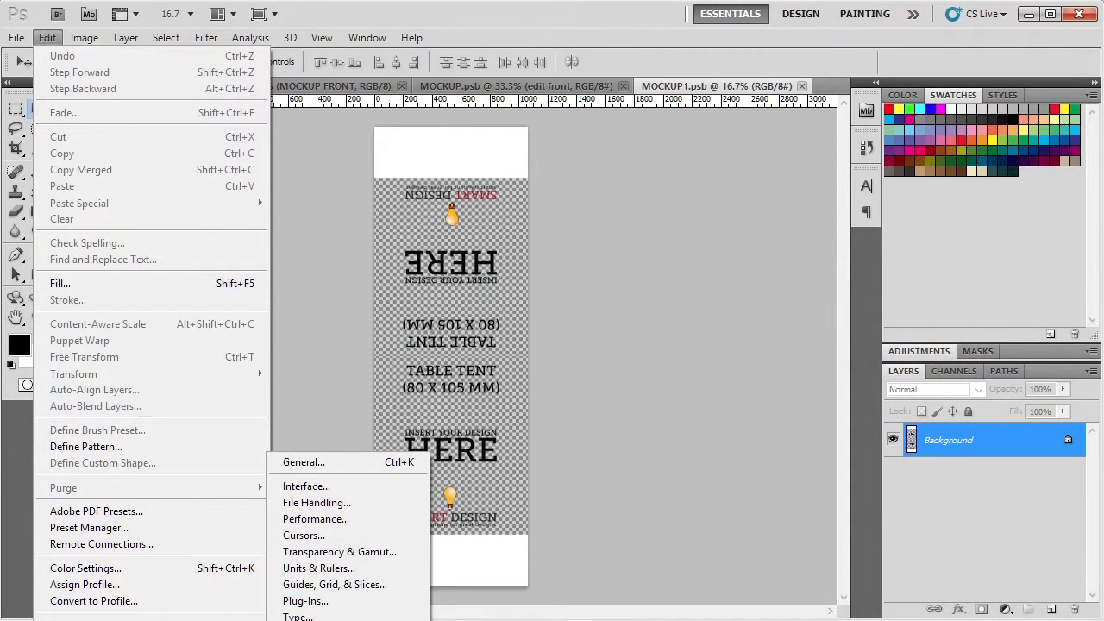
pyautogui.click(364, 464)
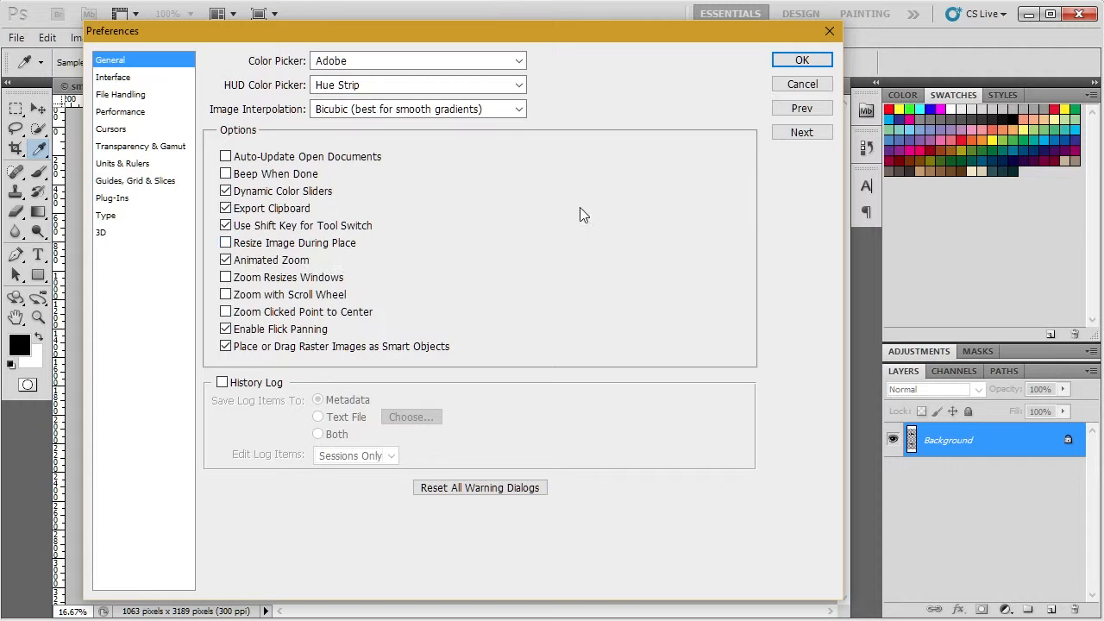
pyautogui.click(789, 60)
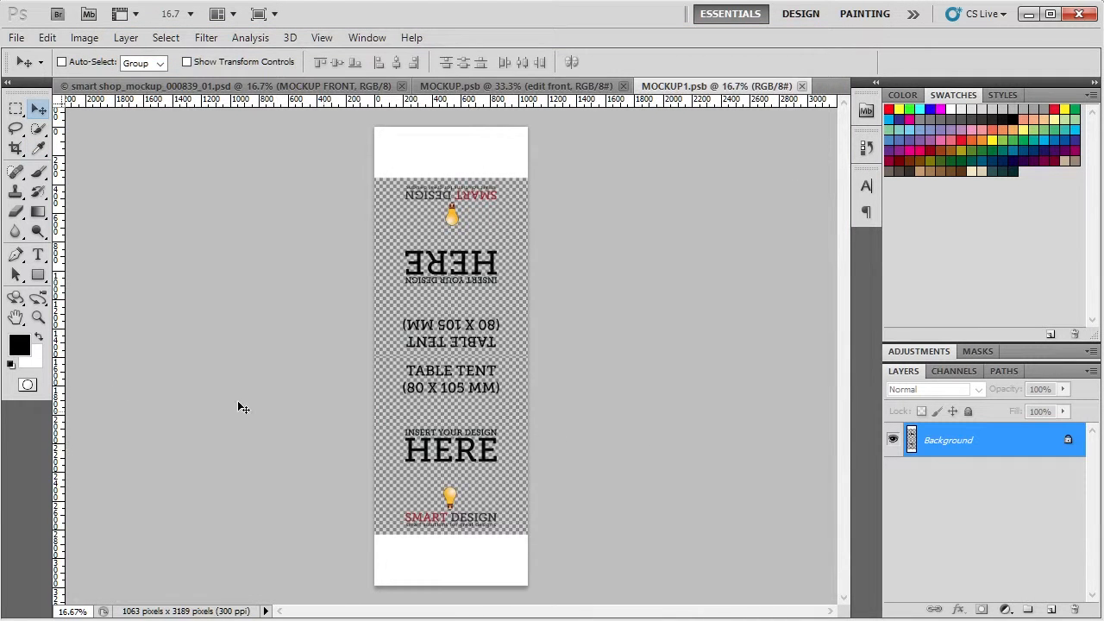
# Place the red "table tent 80 x 105 mm in action insert_color 2" design at 100% with linked proportions and merge it down onto the Background
pyautogui.click(17, 37)
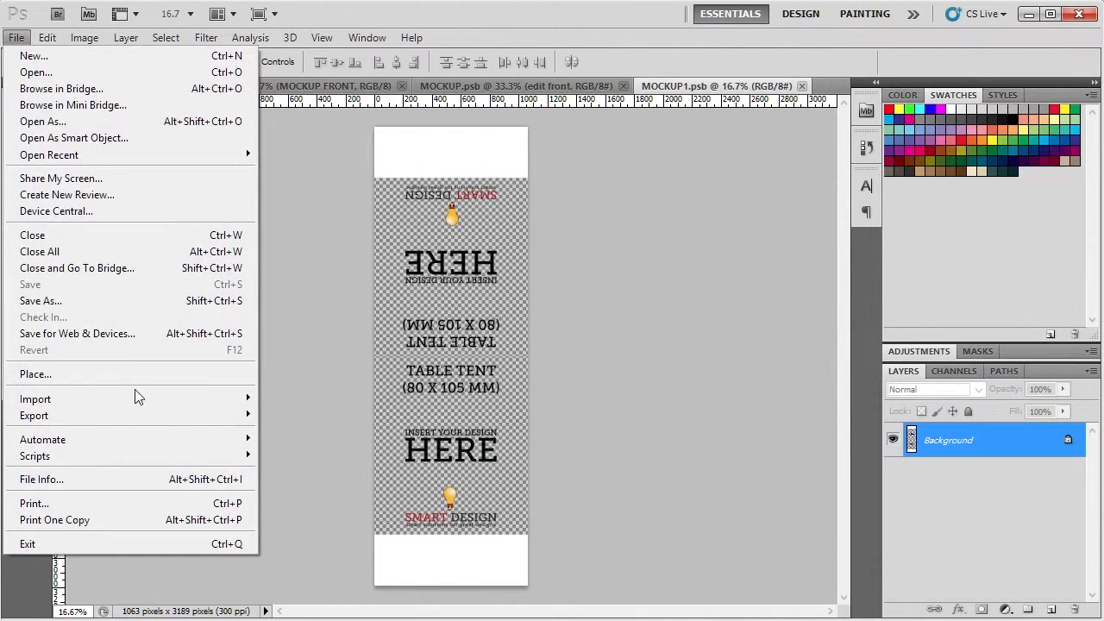
pyautogui.click(140, 372)
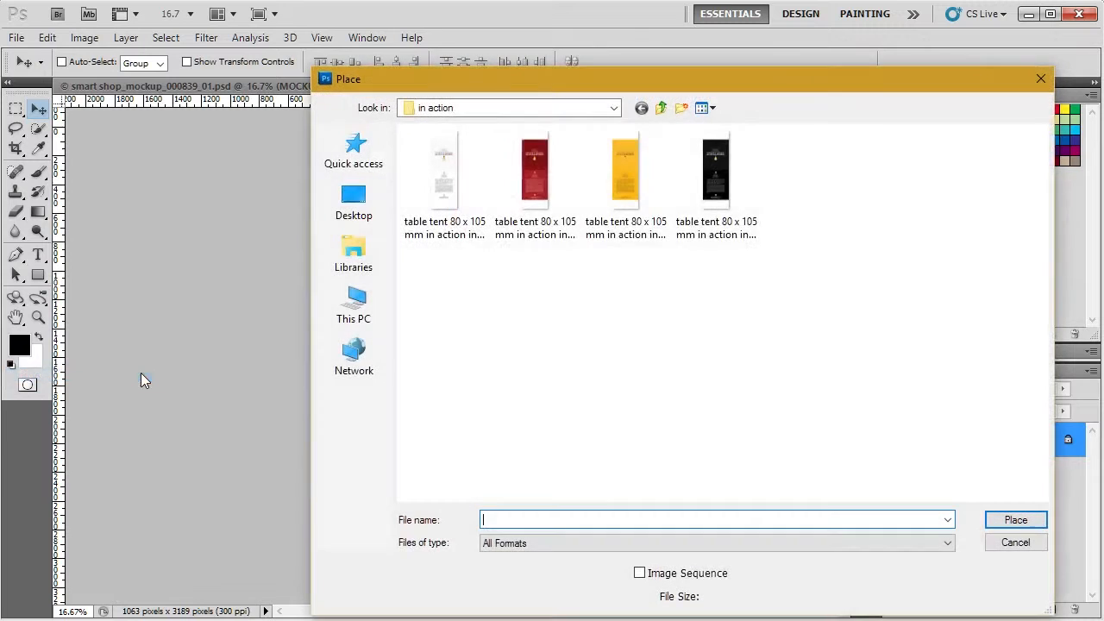
pyautogui.doubleClick(548, 157)
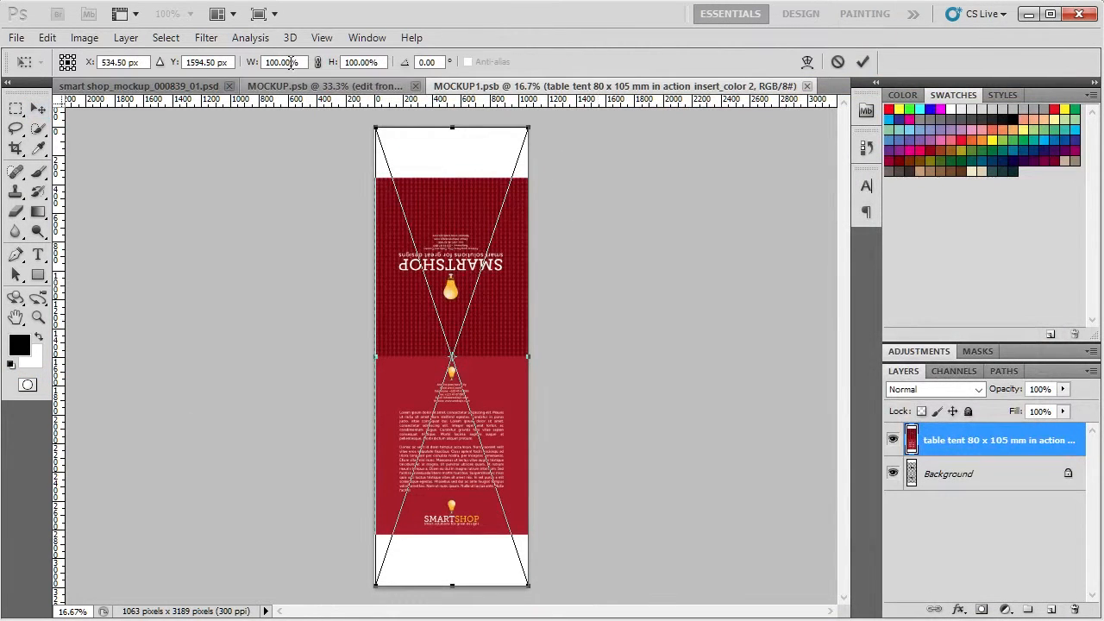
pyautogui.click(316, 63)
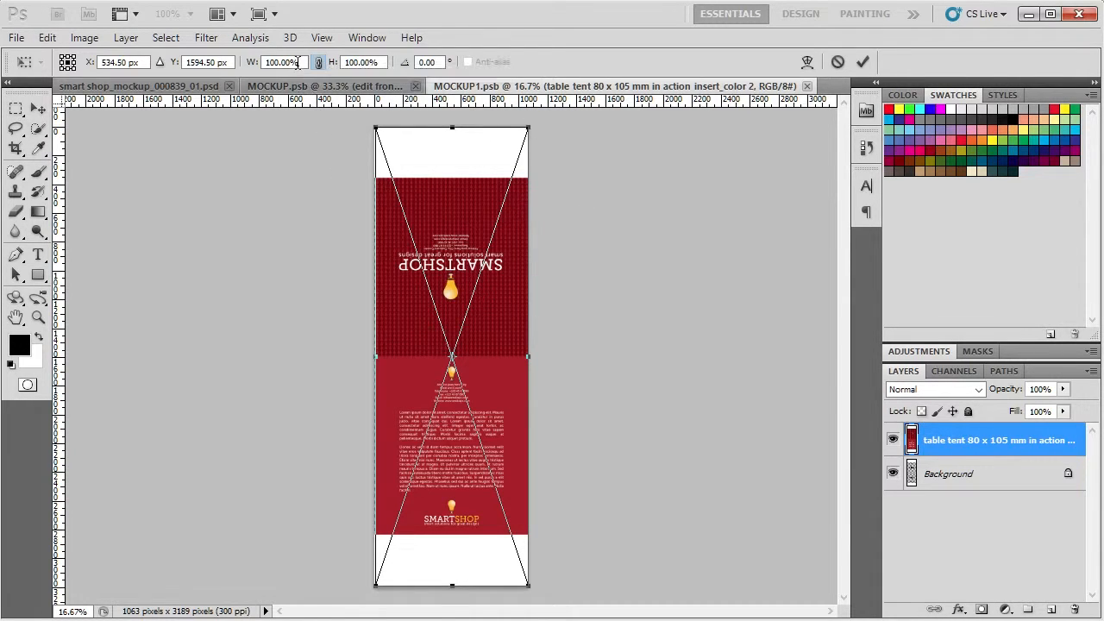
pyautogui.click(297, 63)
pyautogui.click(863, 62)
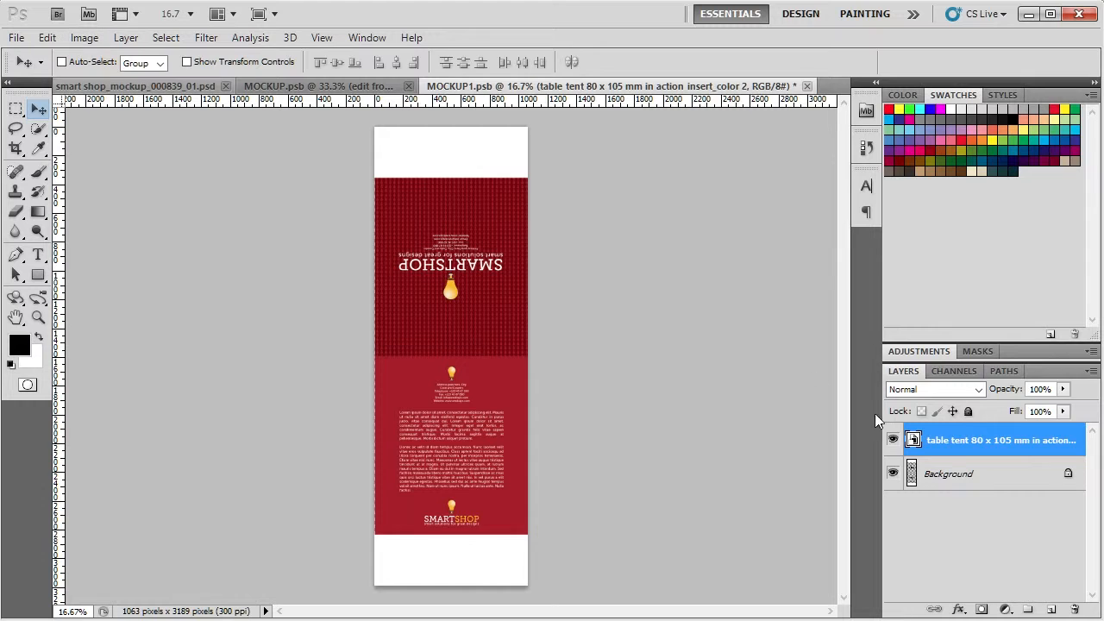
pyautogui.click(125, 37)
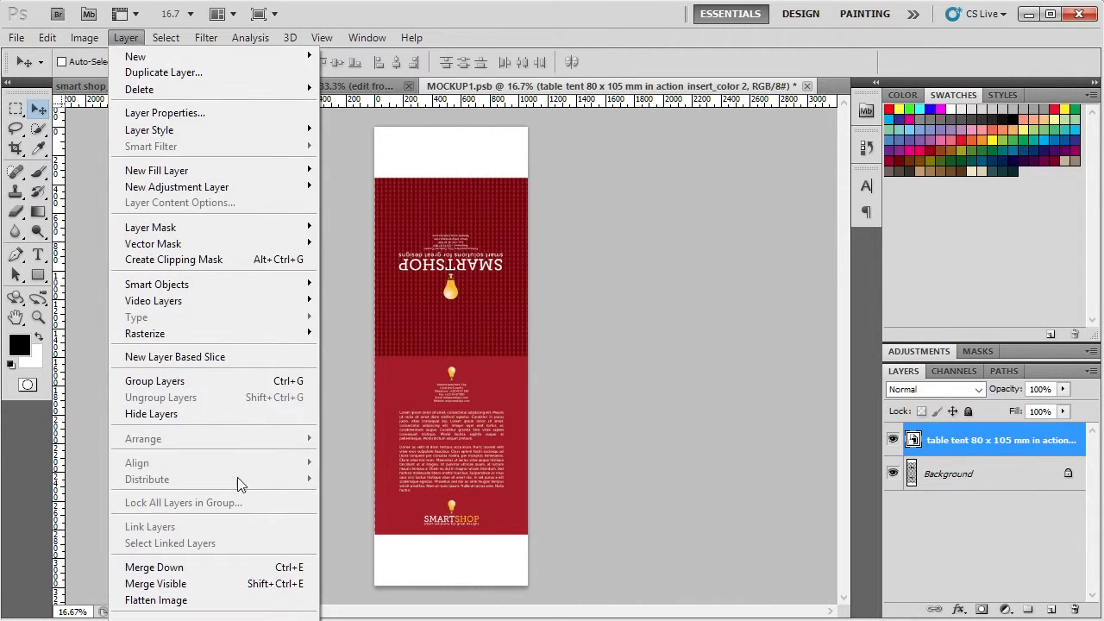
pyautogui.click(245, 567)
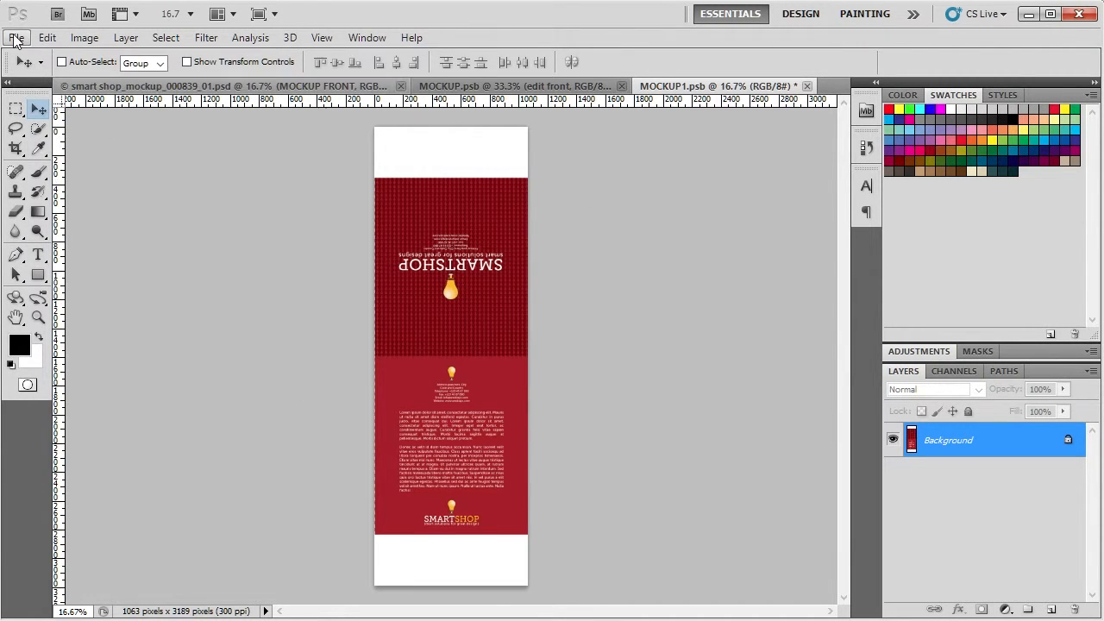
# Save and close the nested artwork document and MOCKUP.psb so the front of the table tent mockup updates
pyautogui.click(17, 38)
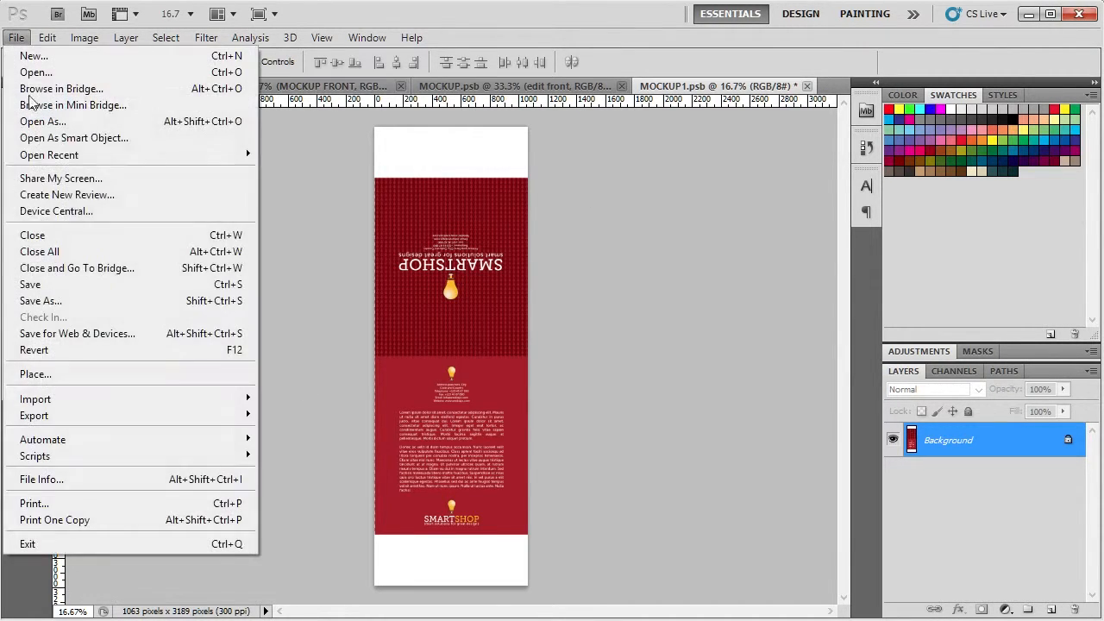
pyautogui.click(99, 284)
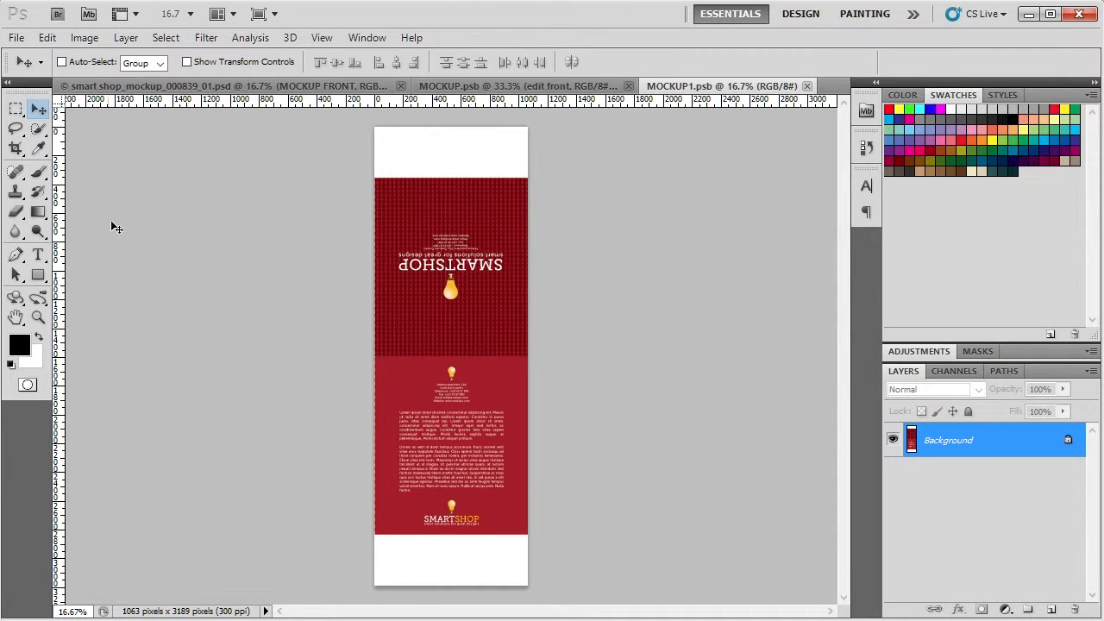
pyautogui.click(808, 87)
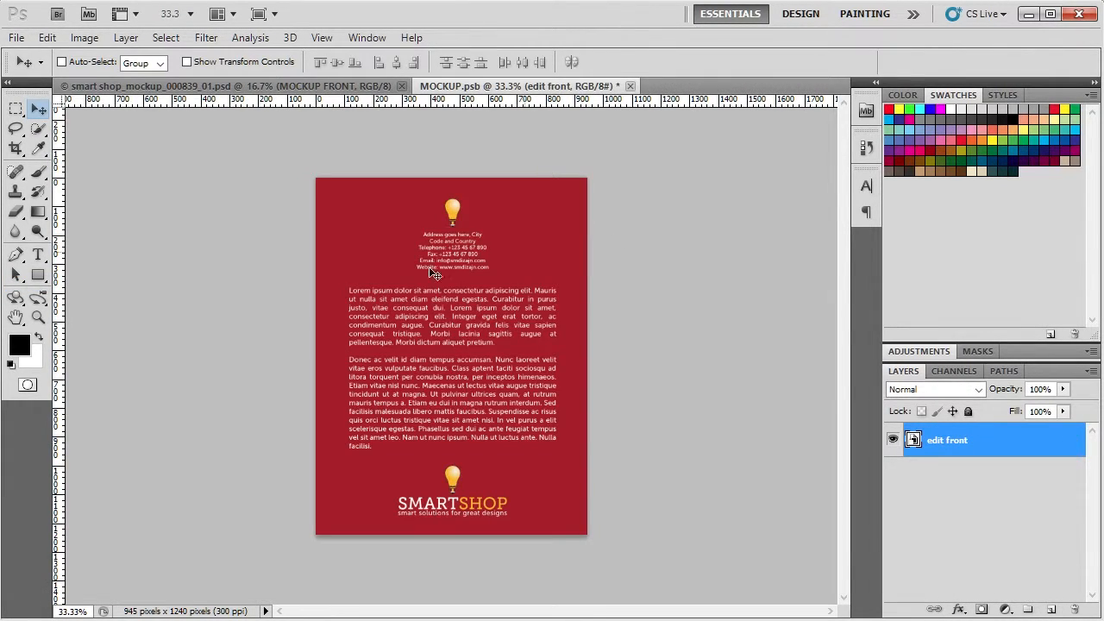
pyautogui.click(16, 38)
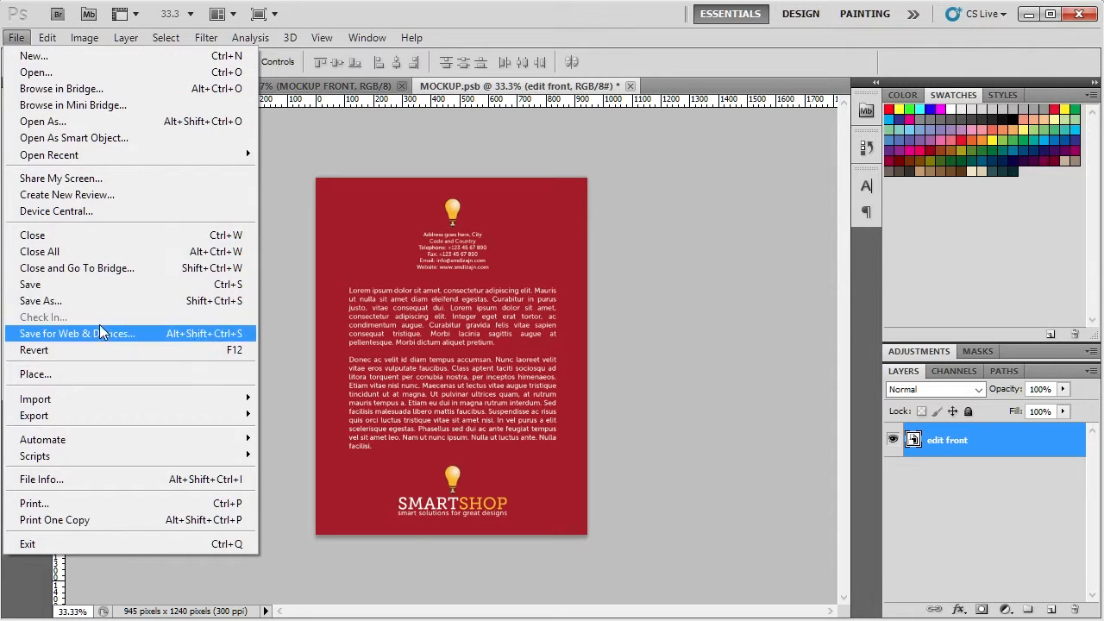
pyautogui.click(100, 285)
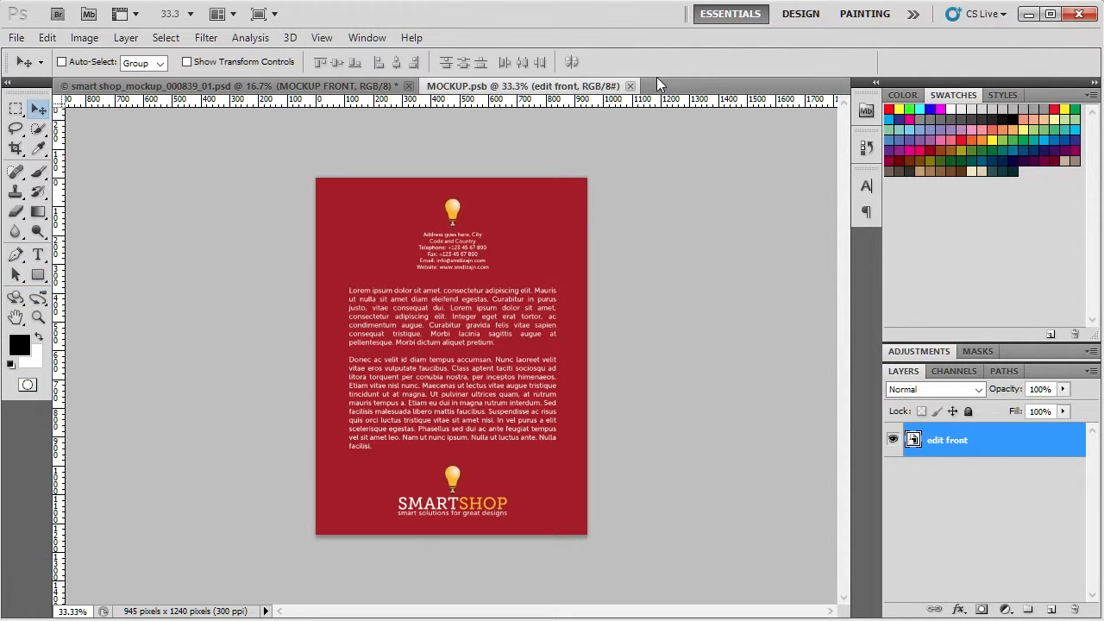
pyautogui.click(630, 86)
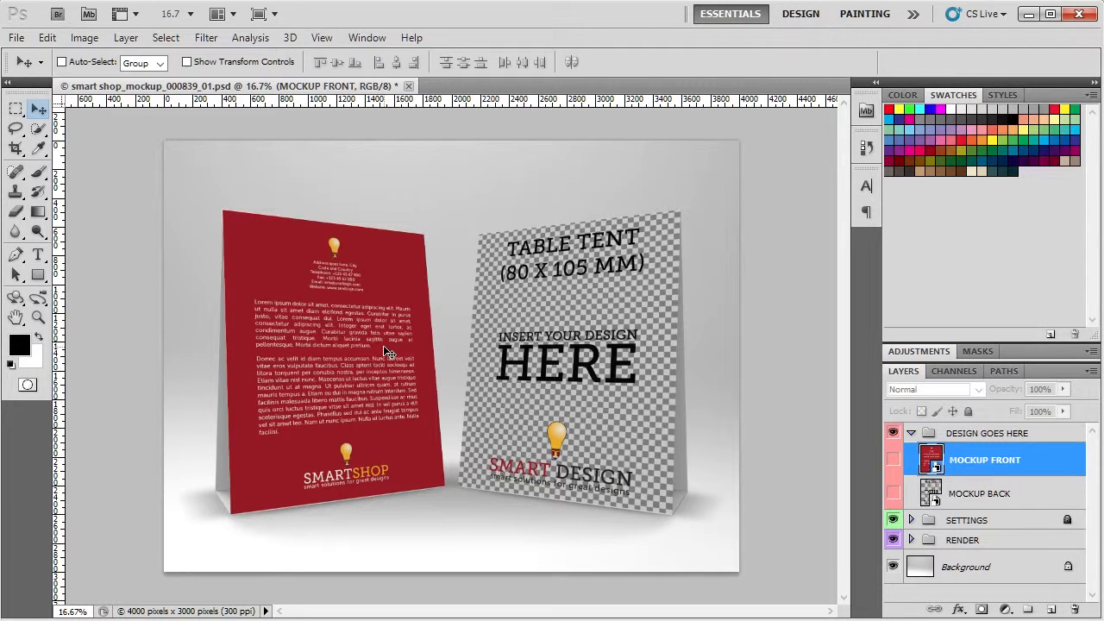
# Open the MOCKUP BACK smart object's contents and place the red "table tent 80 x 105 mm in action insert_color 2" design with linked proportions
pyautogui.doubleClick(932, 493)
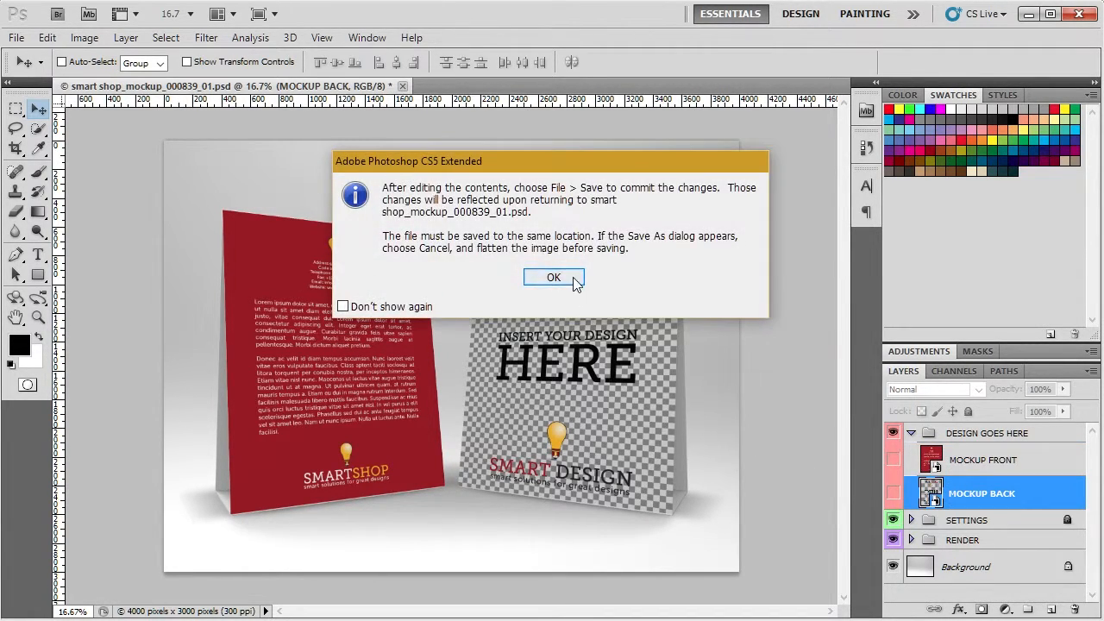
pyautogui.click(553, 277)
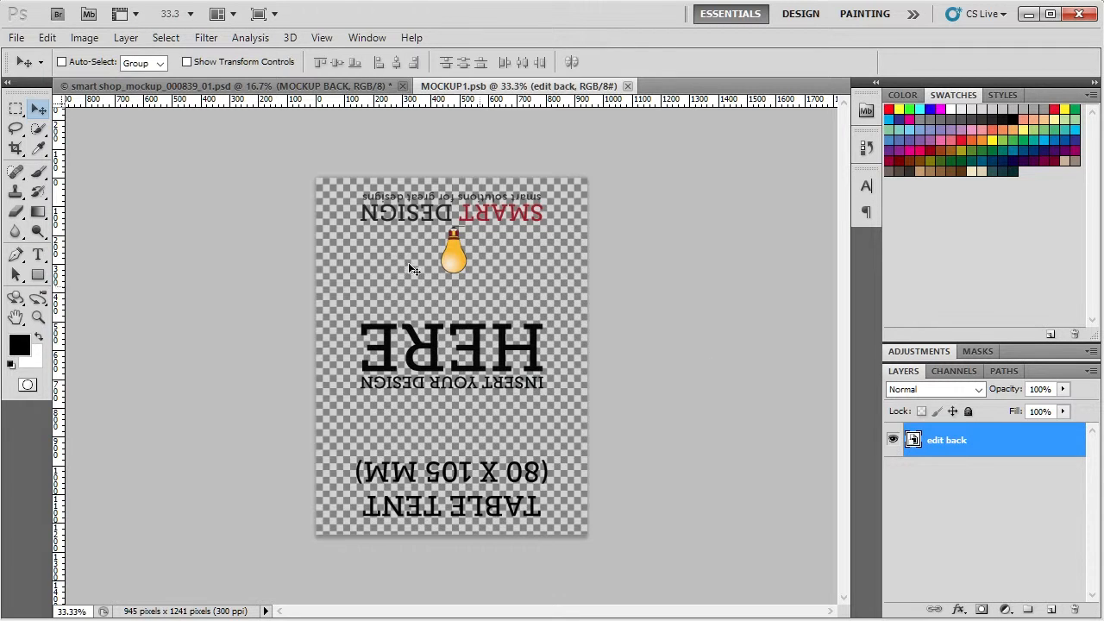
pyautogui.click(17, 38)
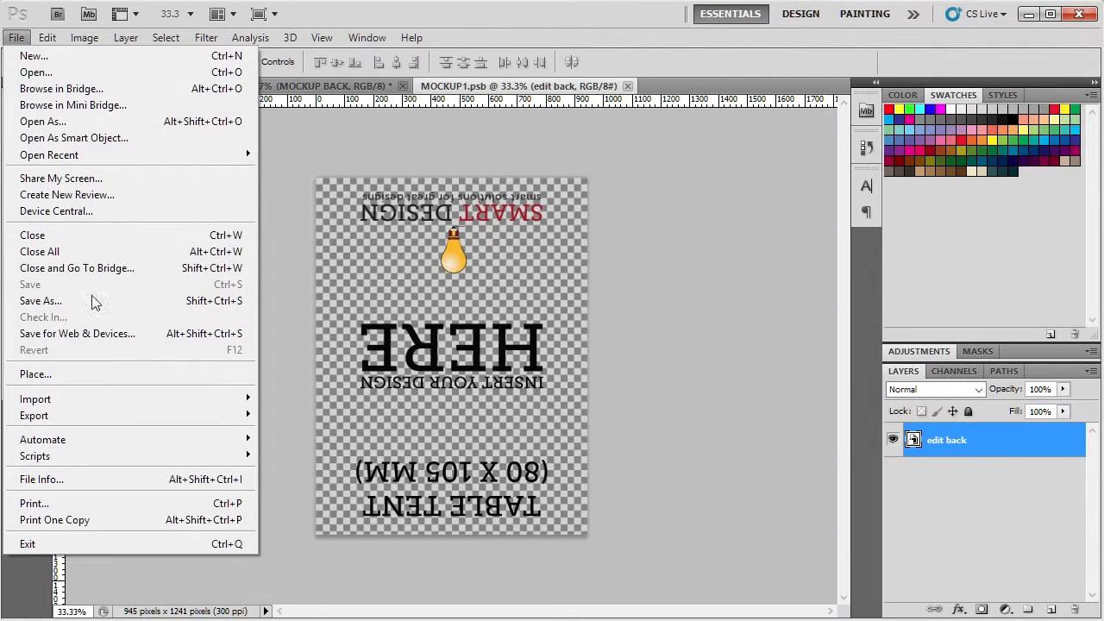
pyautogui.click(100, 372)
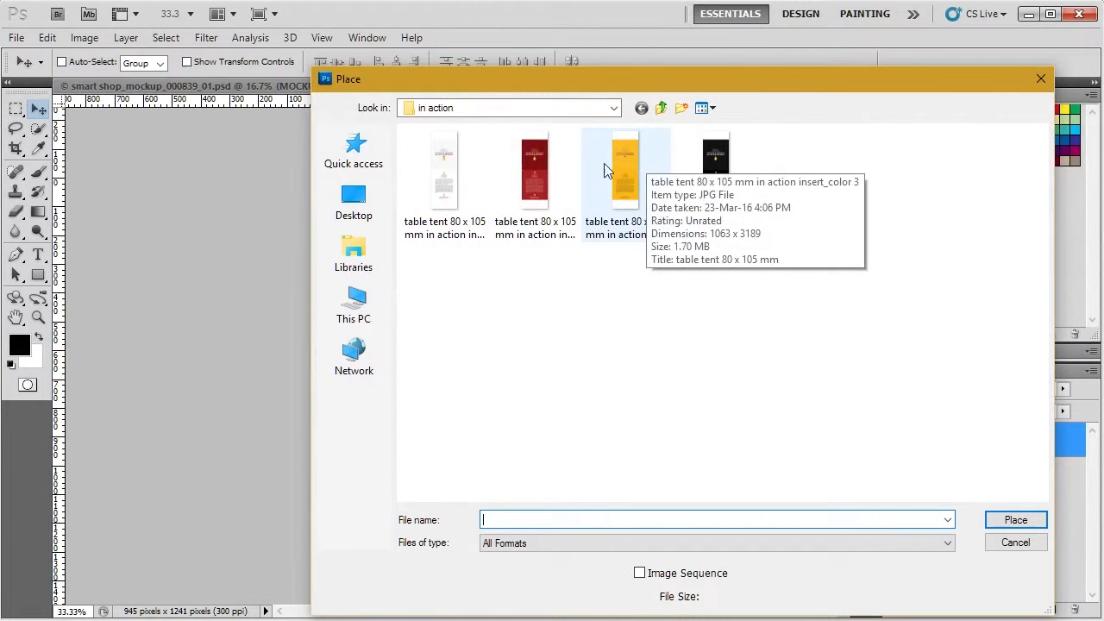
pyautogui.doubleClick(551, 158)
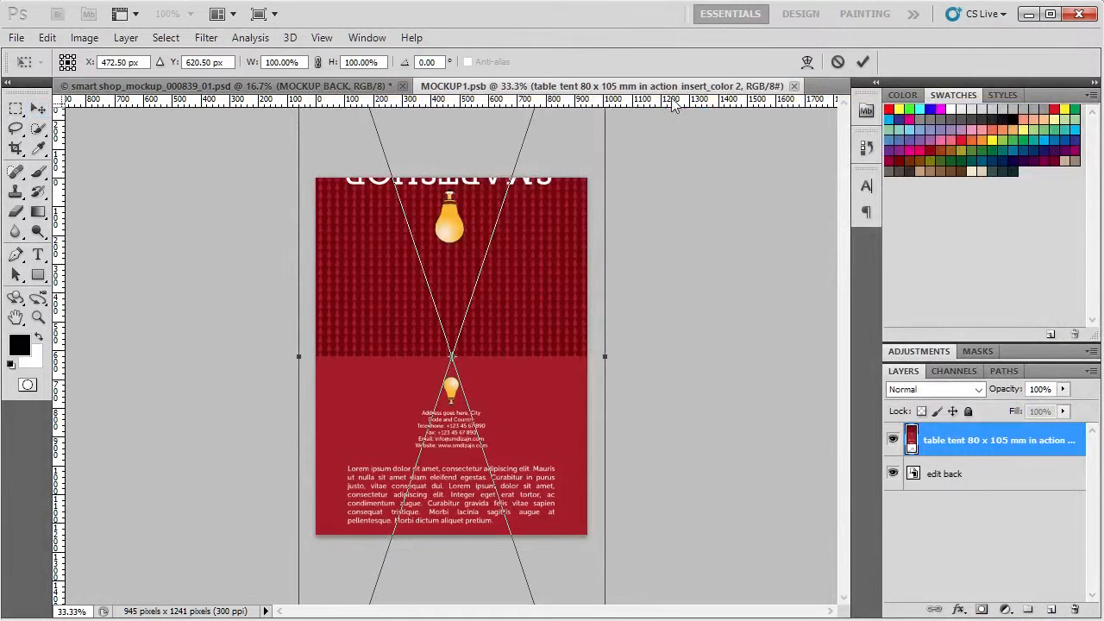
pyautogui.click(318, 61)
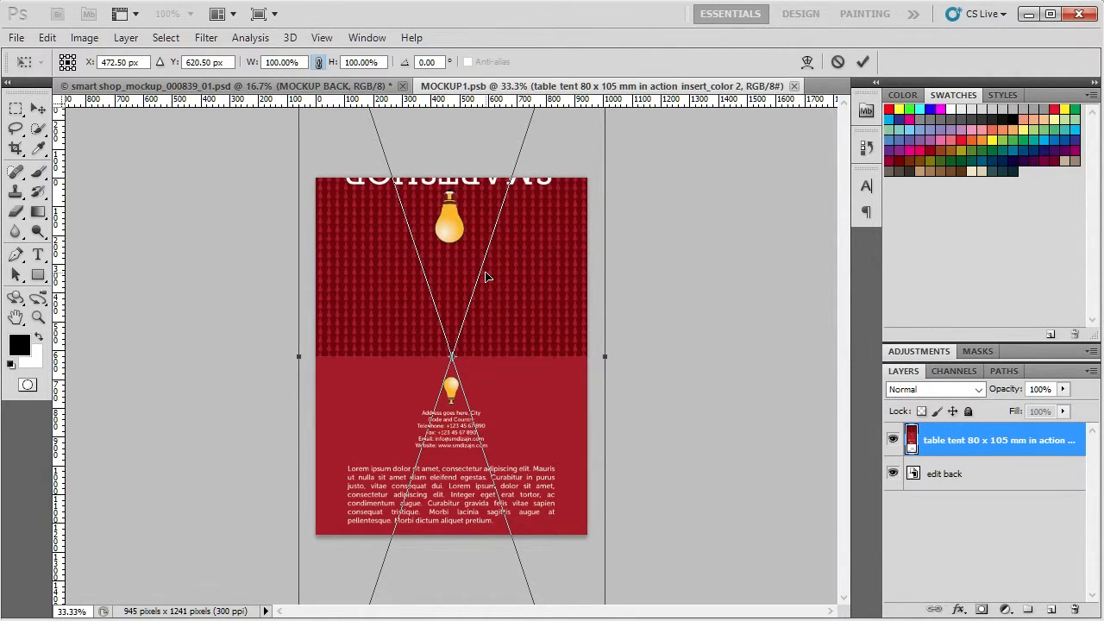
# Scale the placed design down proportionally about its center to about 39.64%
pyautogui.hotkey('ctrl', '-')
pyautogui.hotkey('ctrl', '-')
pyautogui.hotkey('ctrl', '-')
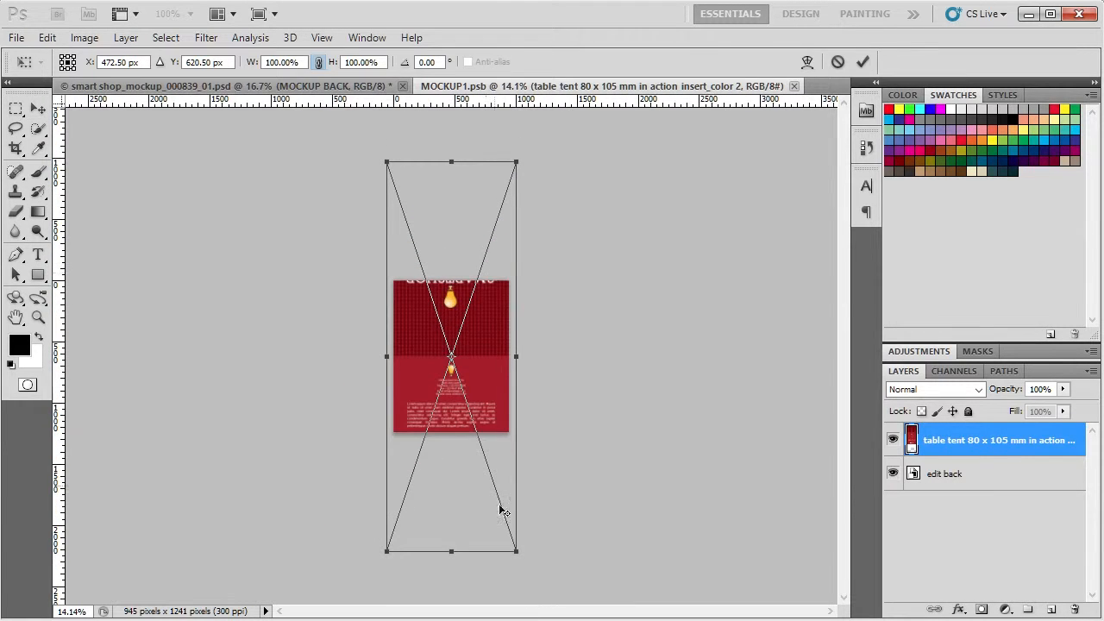
pyautogui.moveTo(516, 553); pyautogui.dragTo(477, 439)
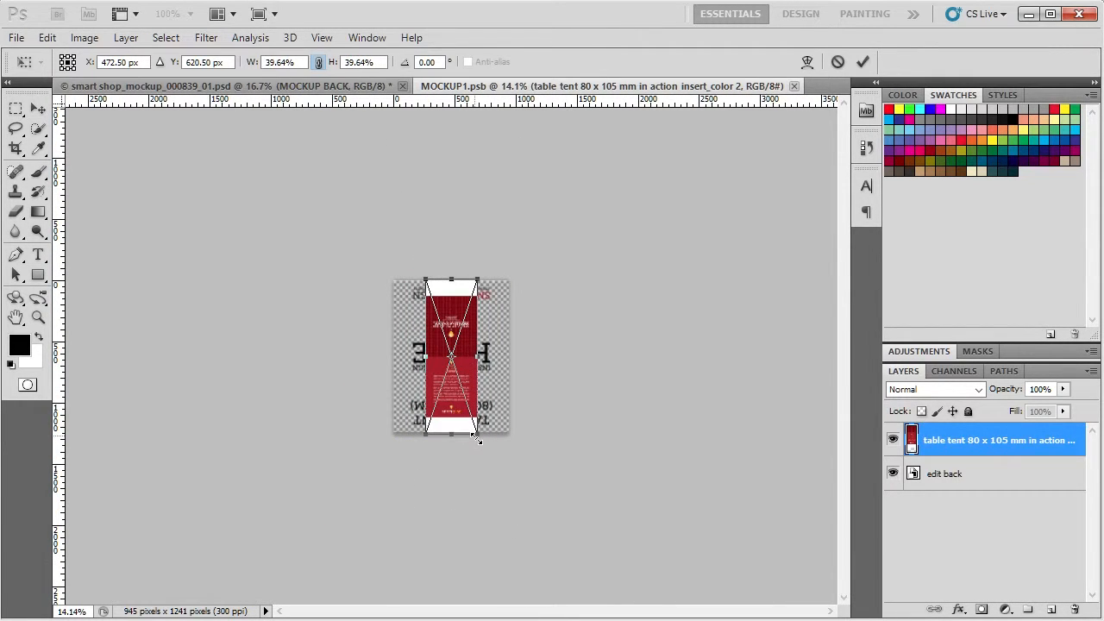
pyautogui.hotkey('ctrl', '+')
pyautogui.hotkey('ctrl', '+')
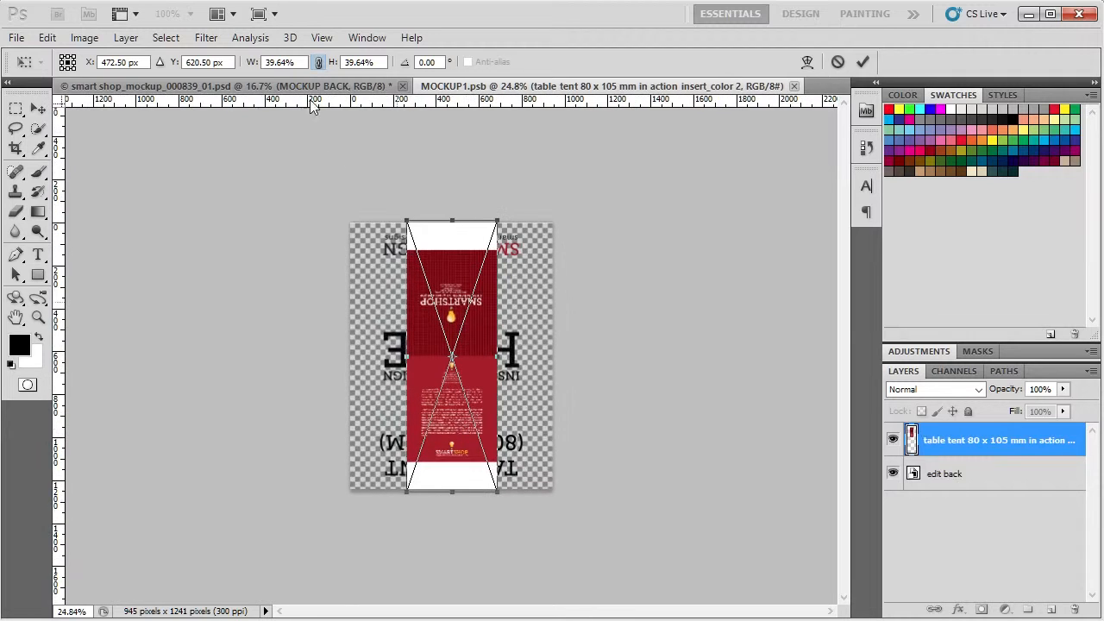
# Set the placed design's scale to 100% with linked proportions and commit the placement
pyautogui.click(318, 63)
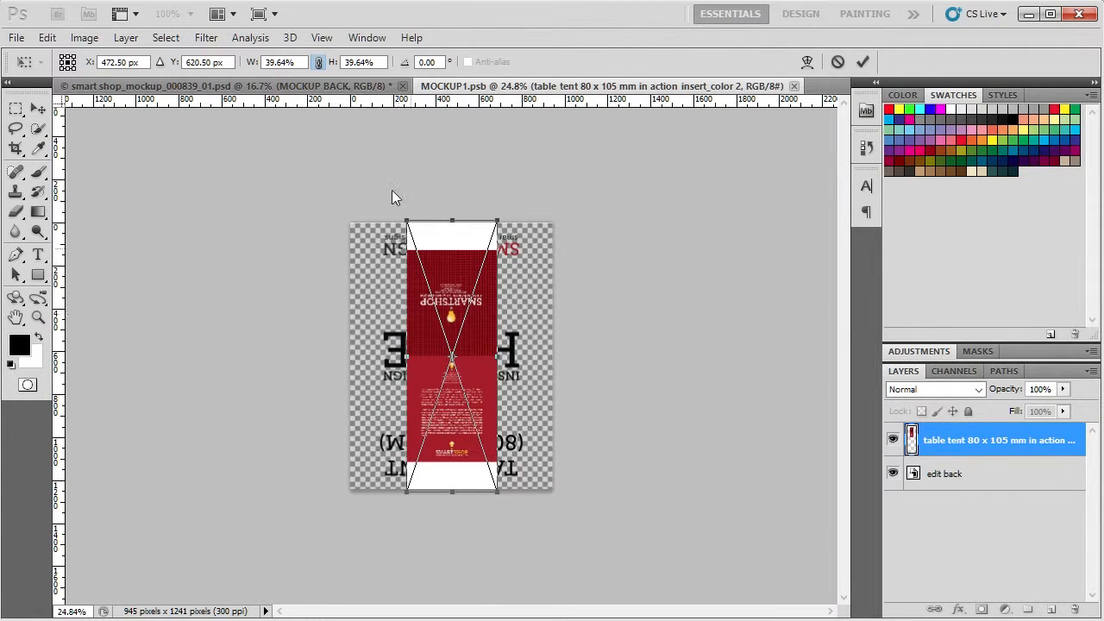
pyautogui.click(277, 61)
pyautogui.write('100')
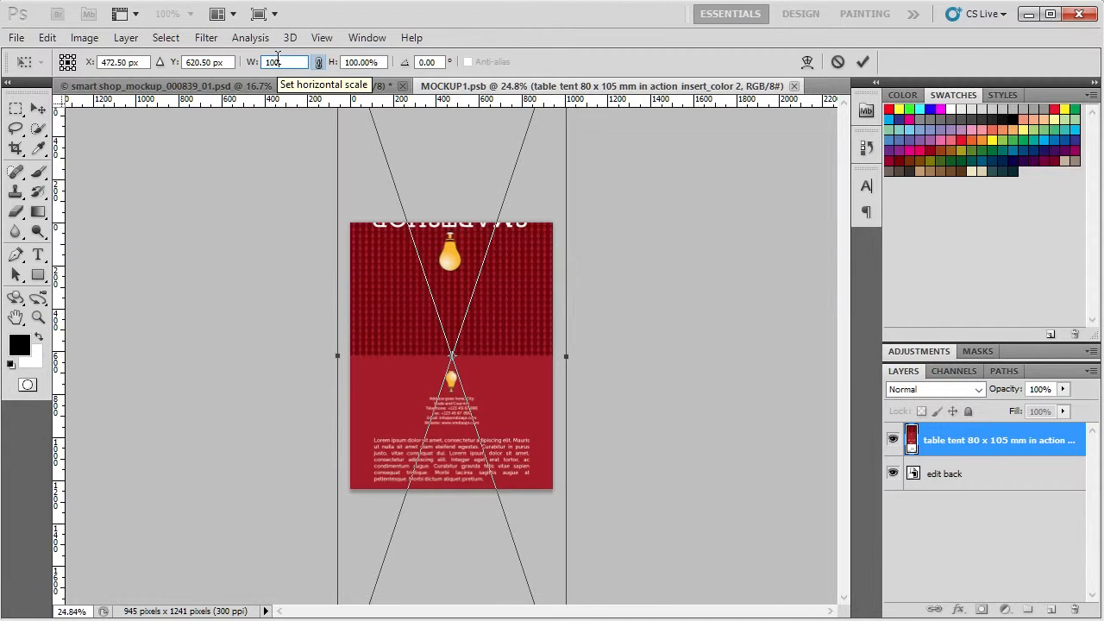
pyautogui.press('Return')
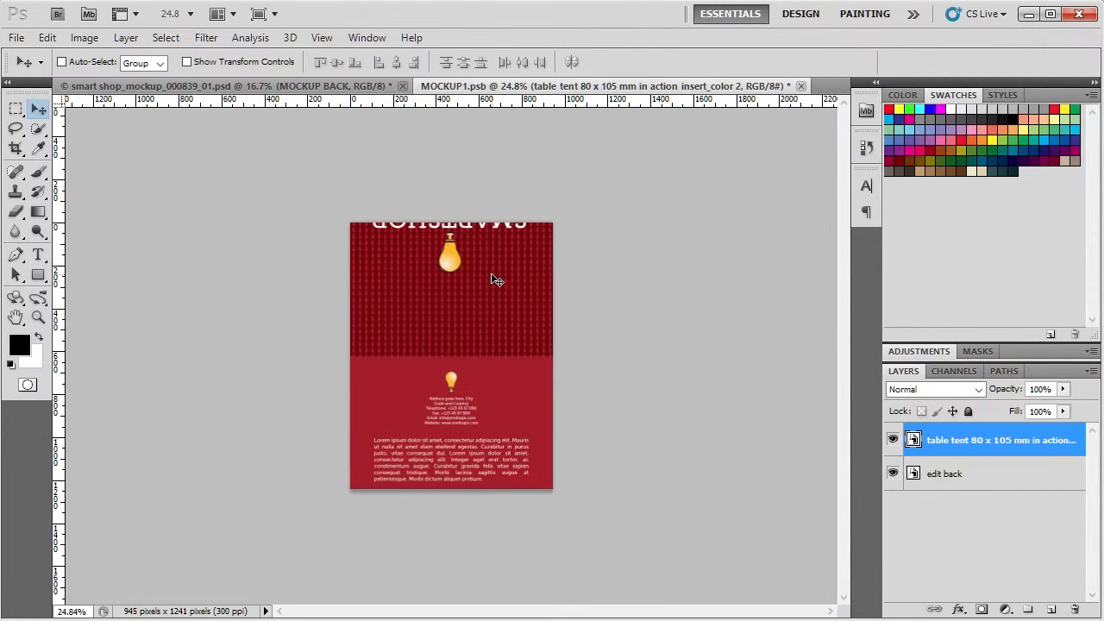
# Move the design down until its upside-down SMARTSHOP cover half fills the canvas, and save and close MOCKUP1.psb
pyautogui.moveTo(493, 278); pyautogui.dragTo(506, 408)
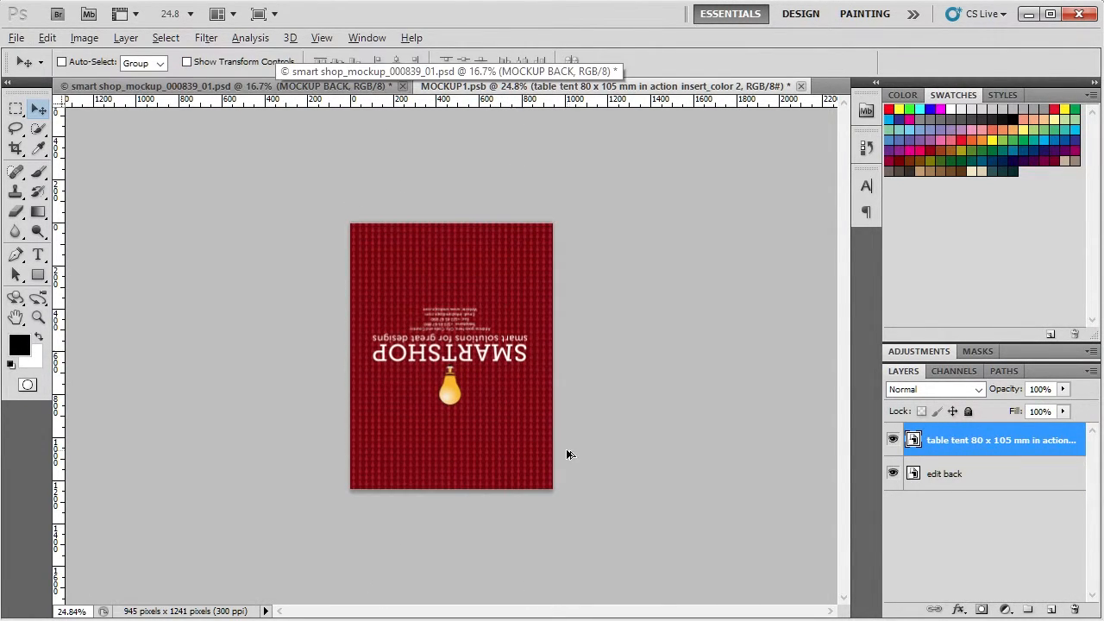
pyautogui.scroll(2, 567, 448)
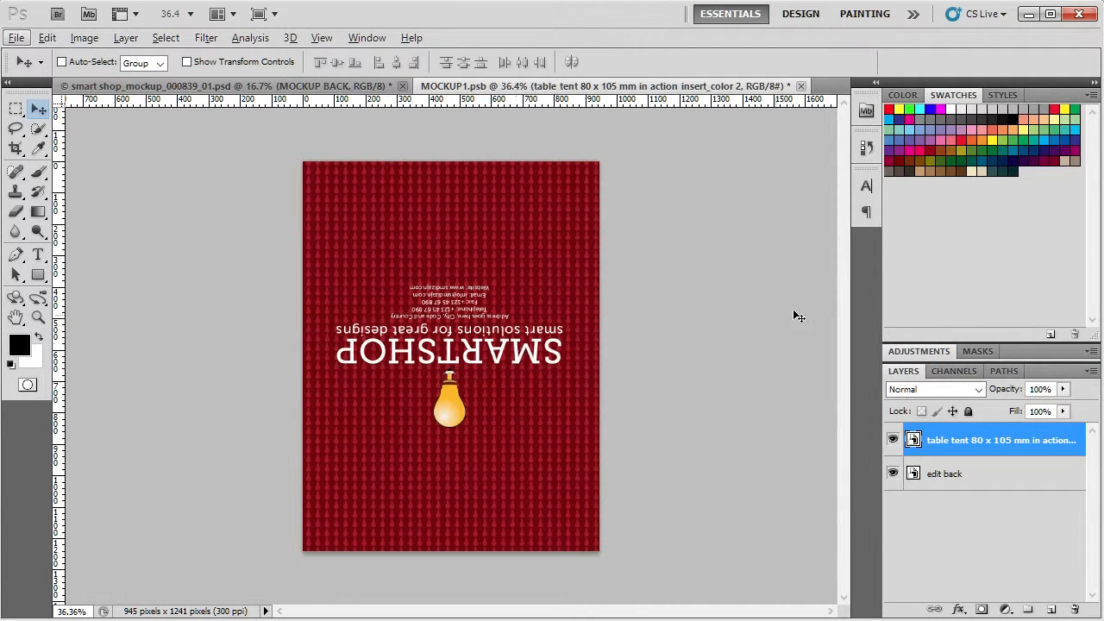
pyautogui.hotkey('ctrl', 's')
pyautogui.click(794, 86)
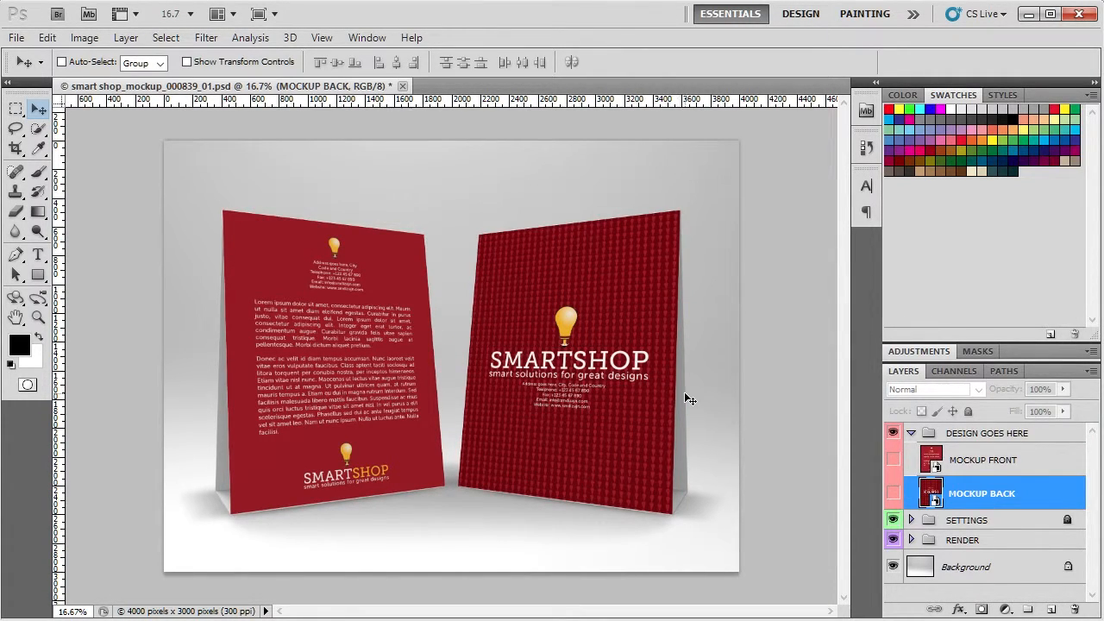
# Toggle the Background layer and the RENDER group's shadow layer off and back on to examine their effect on the mockup
pyautogui.click(893, 566)
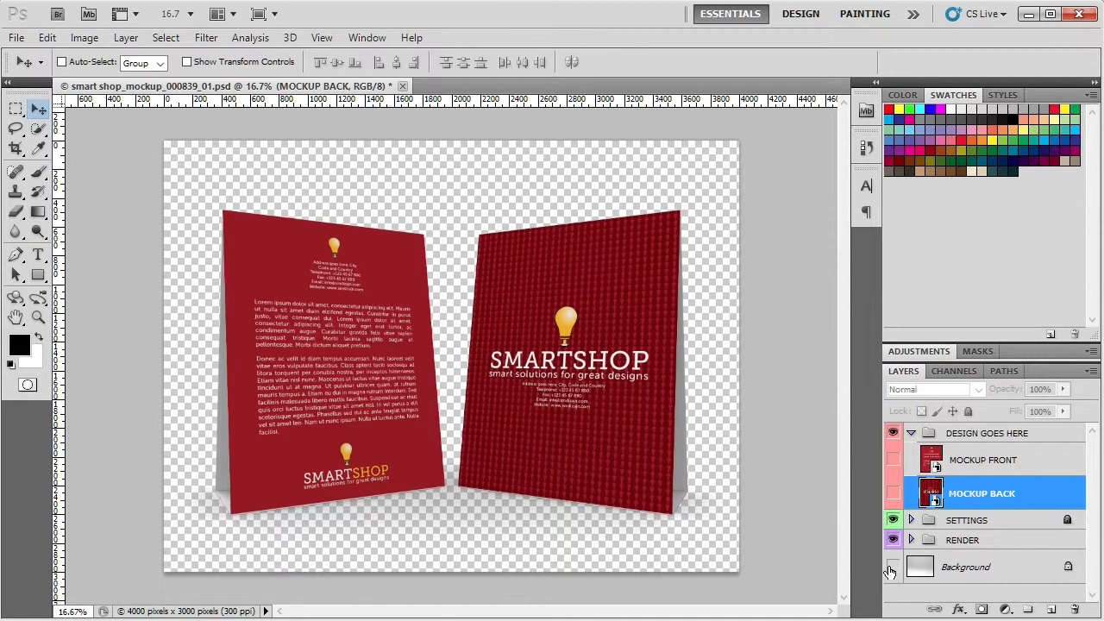
pyautogui.click(893, 567)
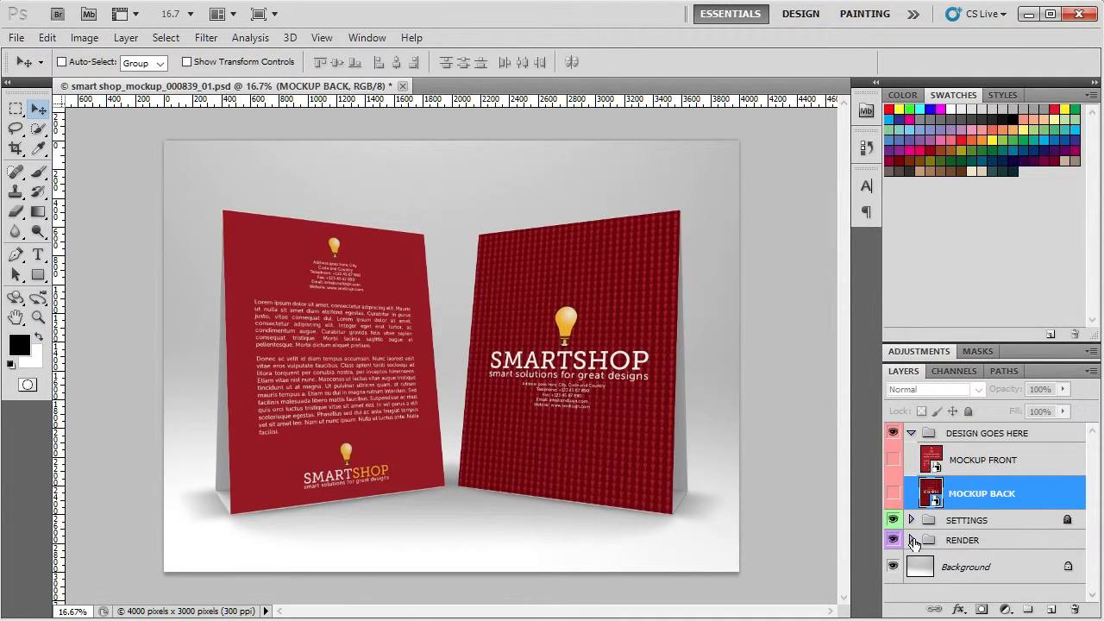
pyautogui.click(912, 540)
pyautogui.scroll(-1, 914, 544)
pyautogui.click(940, 559)
pyautogui.click(894, 561)
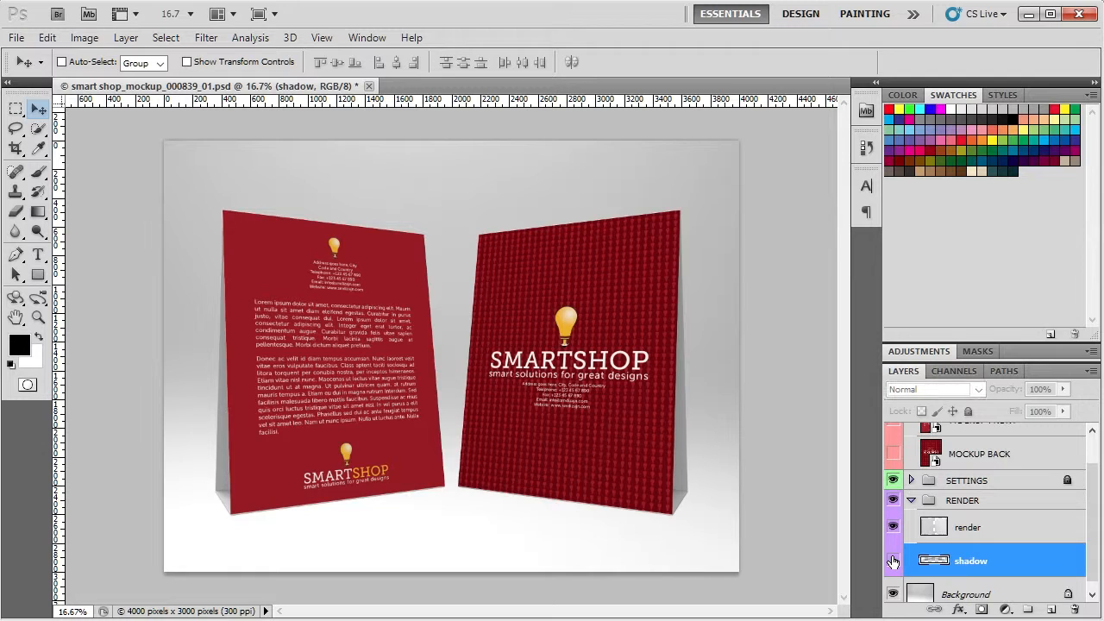
pyautogui.click(893, 561)
pyautogui.click(894, 560)
pyautogui.click(893, 561)
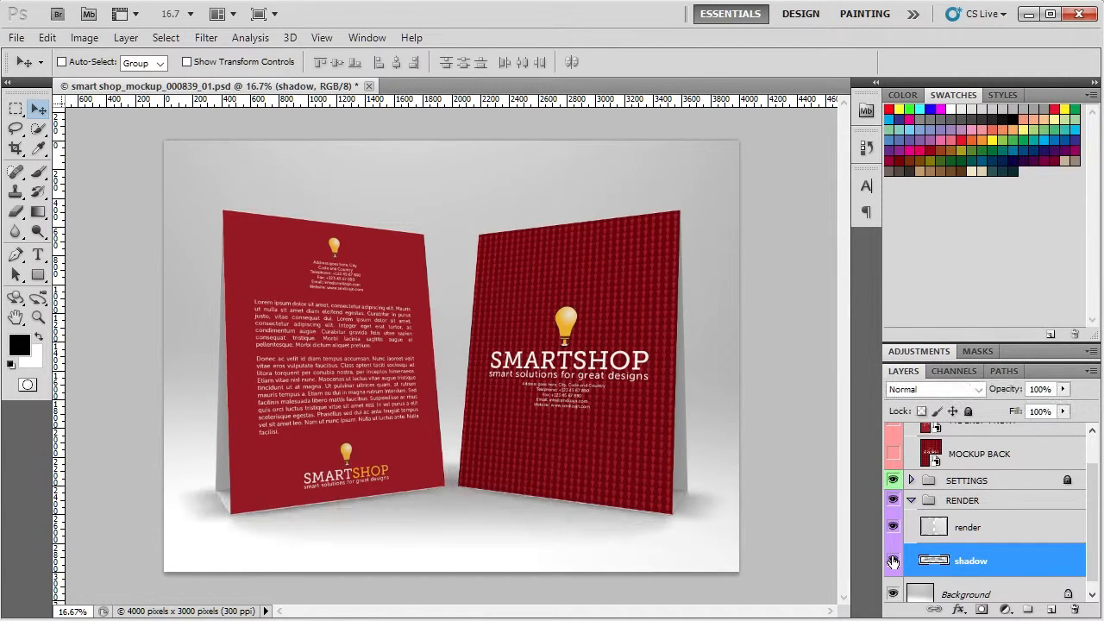
pyautogui.click(911, 501)
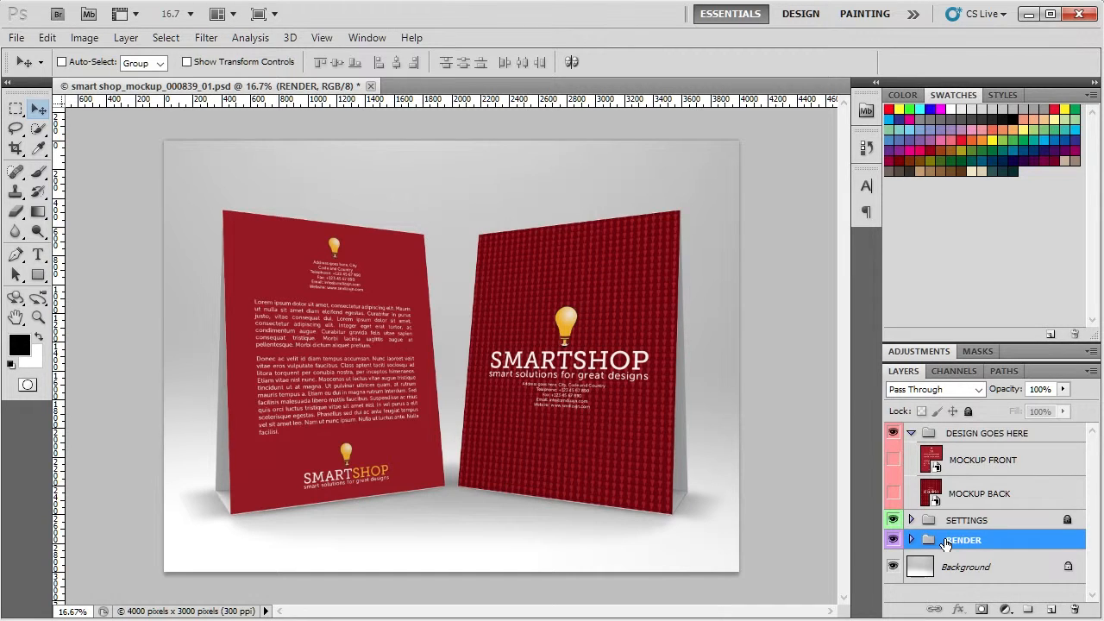
pyautogui.click(924, 570)
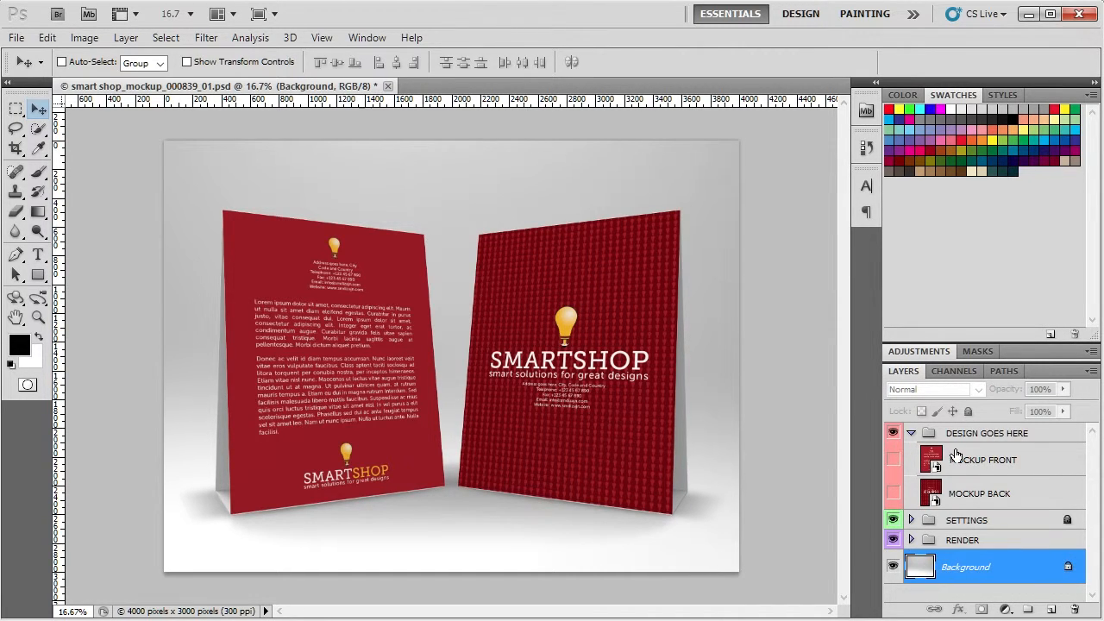
pyautogui.click(956, 457)
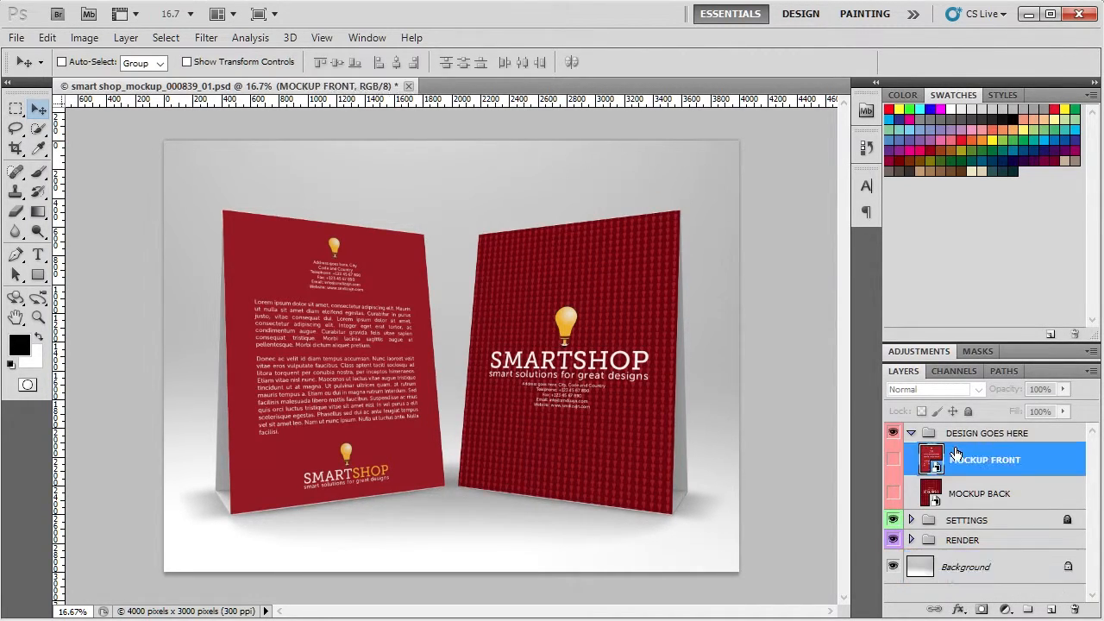
pyautogui.click(1000, 494)
# Rotate the placed design inside MOCKUP BACK by 180° so the SMARTSHOP cover reads upright on the canvas, and save and close MOCKUP1.psb
pyautogui.doubleClick(932, 493)
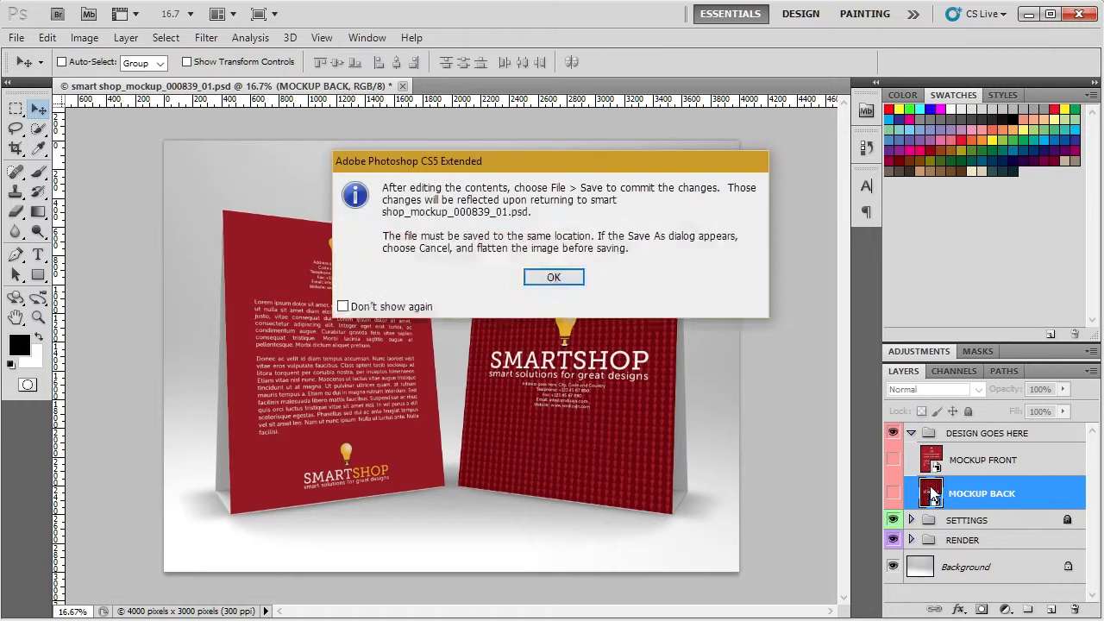
pyautogui.click(557, 278)
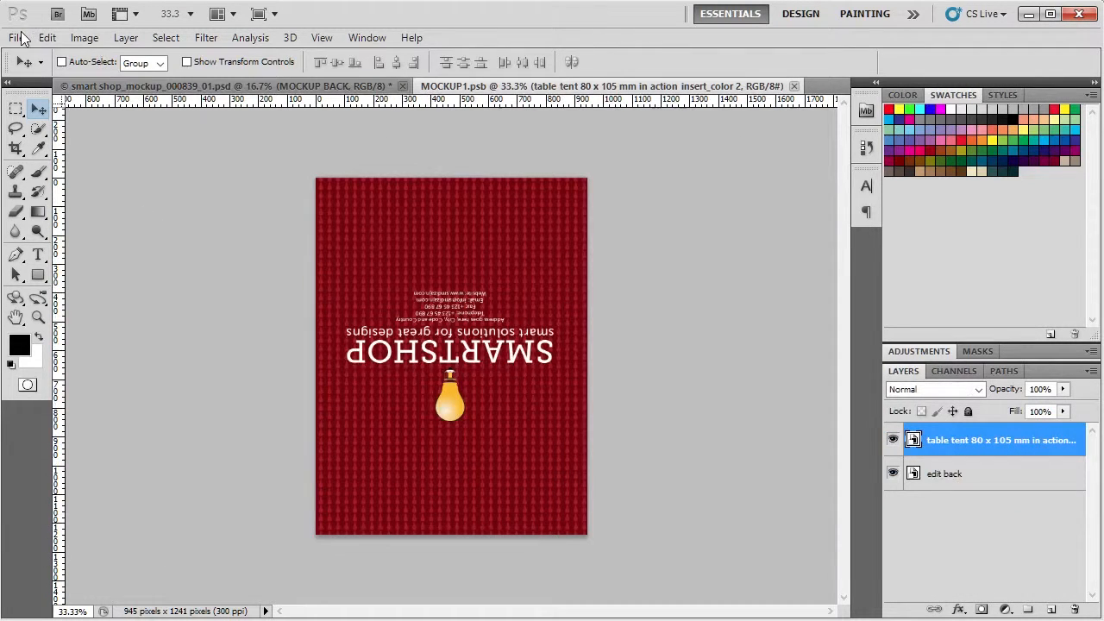
pyautogui.hotkey('ctrl', 't')
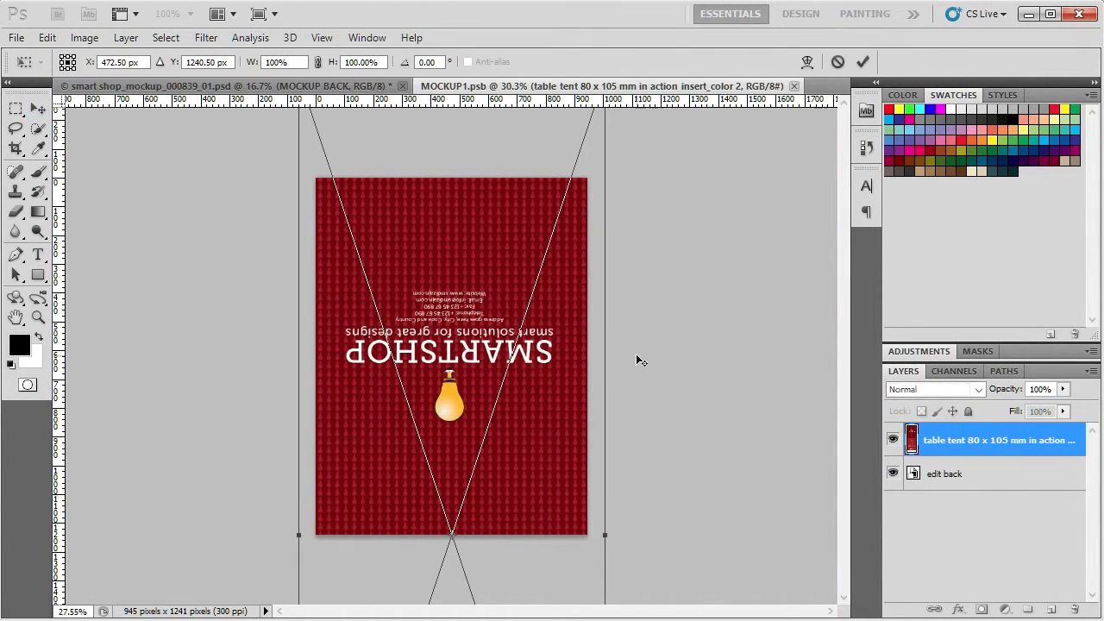
pyautogui.moveTo(570, 172); pyautogui.dragTo(401, 581)
pyautogui.moveTo(492, 577); pyautogui.dragTo(509, 354)
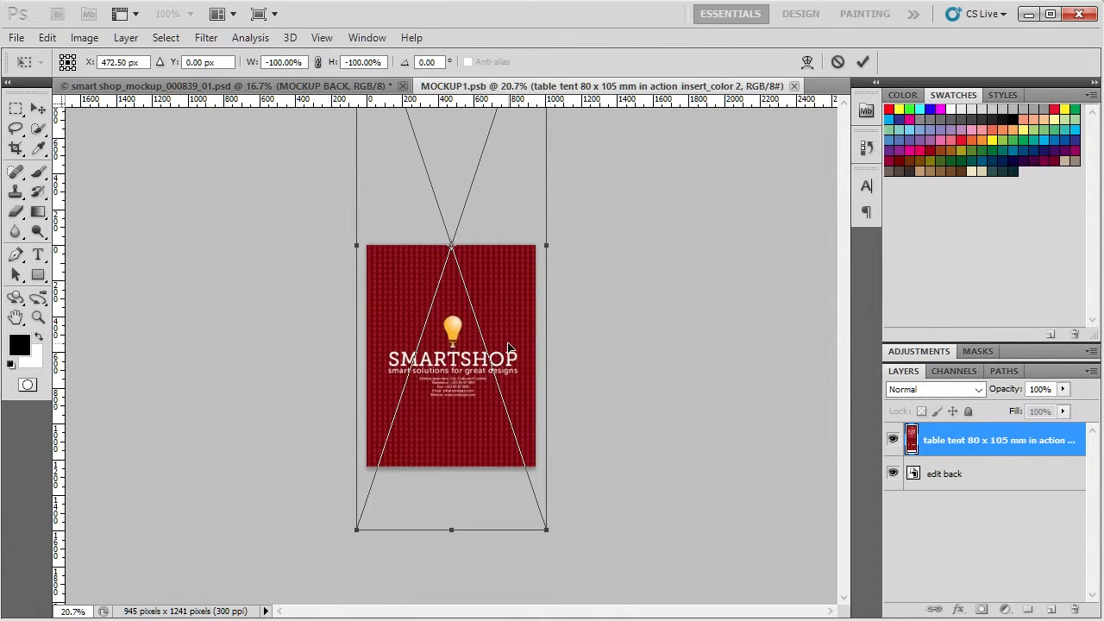
pyautogui.click(862, 62)
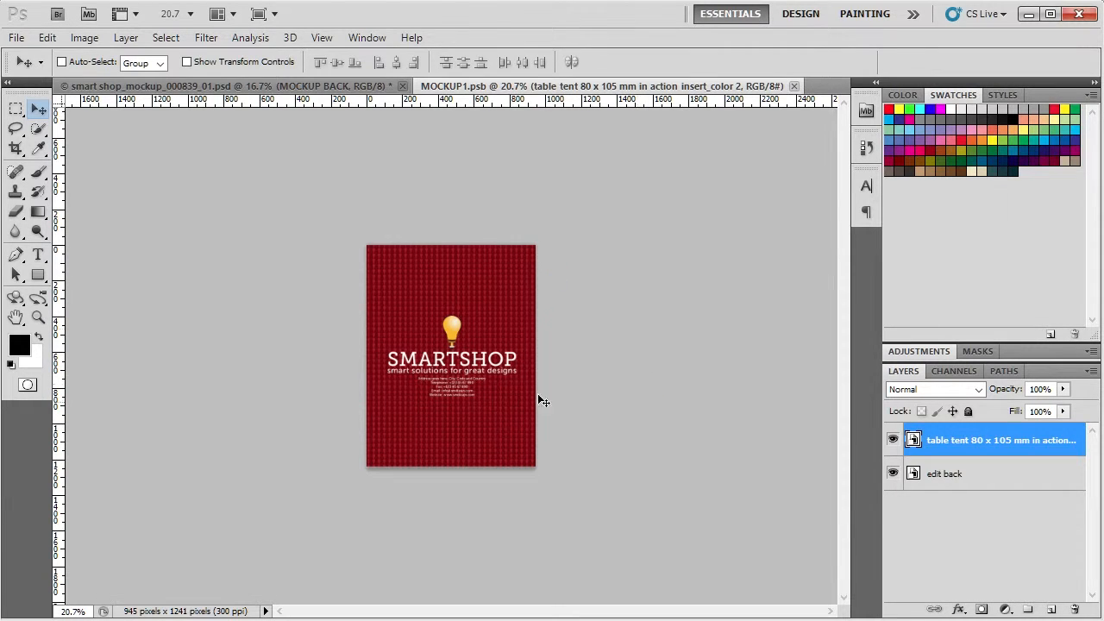
pyautogui.click(795, 87)
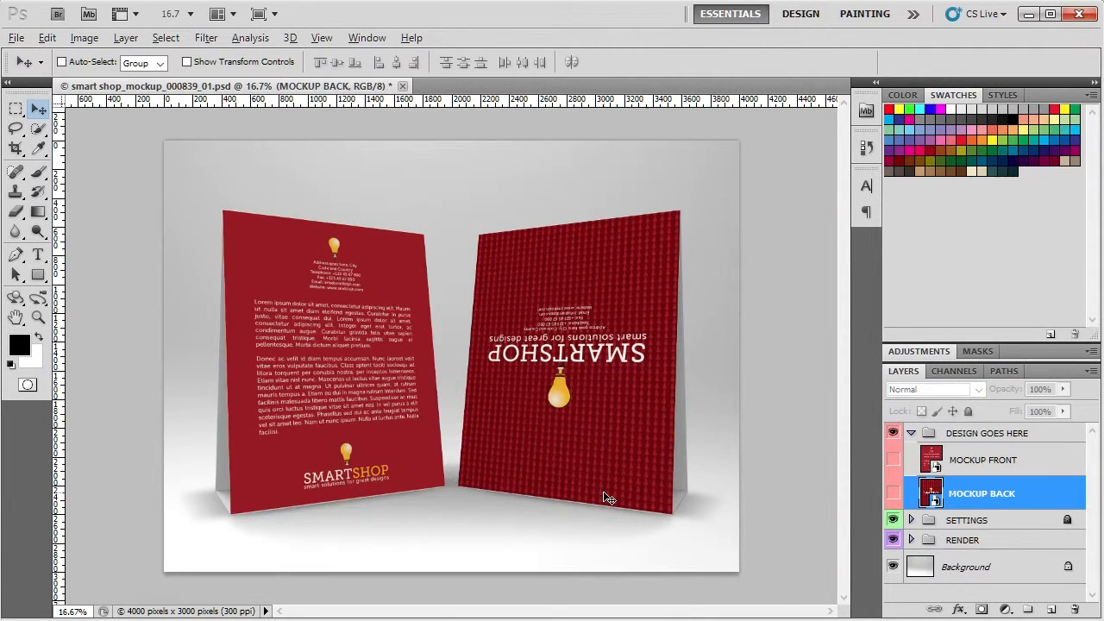
pyautogui.scroll(3, 607, 498)
pyautogui.scroll(-2, 607, 497)
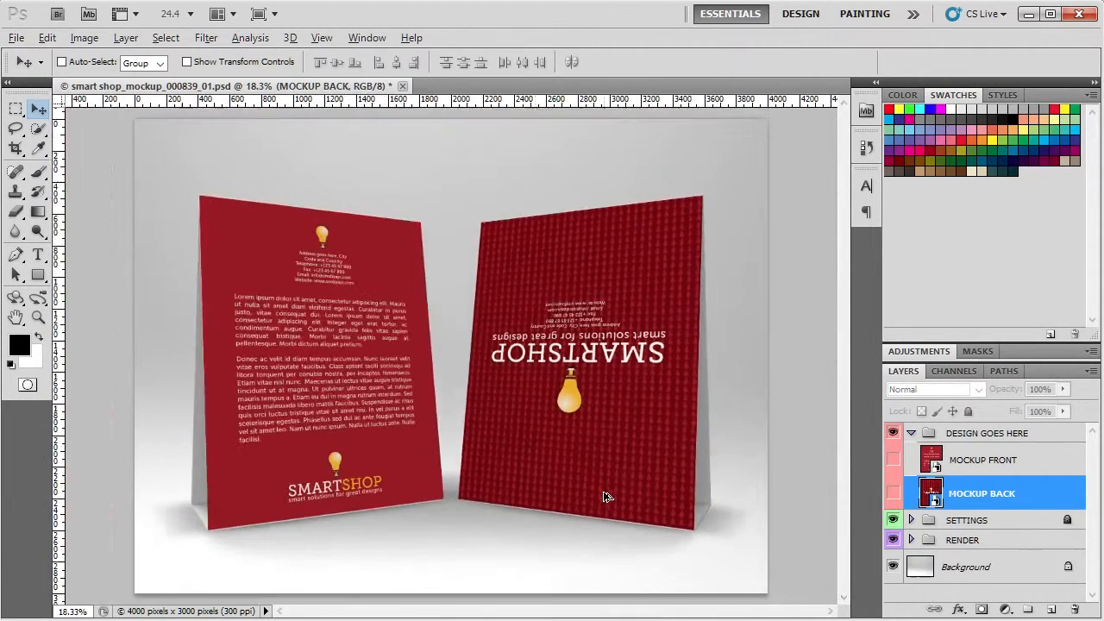
# Turn the placed design inside MOCKUP BACK upside down again with its SMARTSHOP half filling the canvas, and save and close MOCKUP1.psb
pyautogui.doubleClick(930, 490)
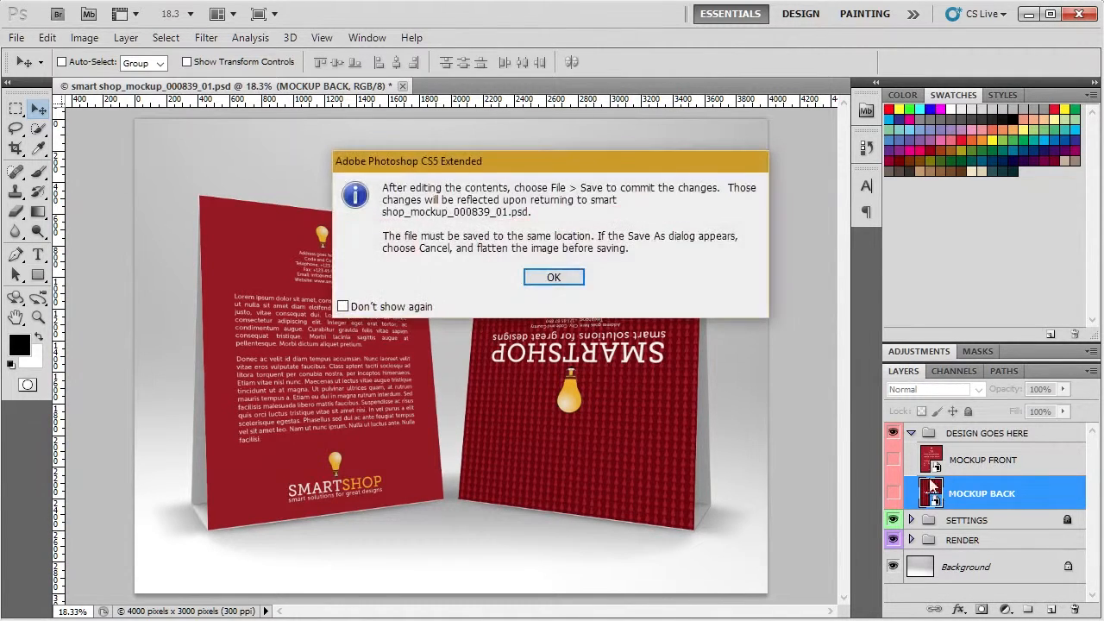
pyautogui.click(554, 278)
pyautogui.hotkey('ctrl', 't')
pyautogui.scroll(-8, 630, 388)
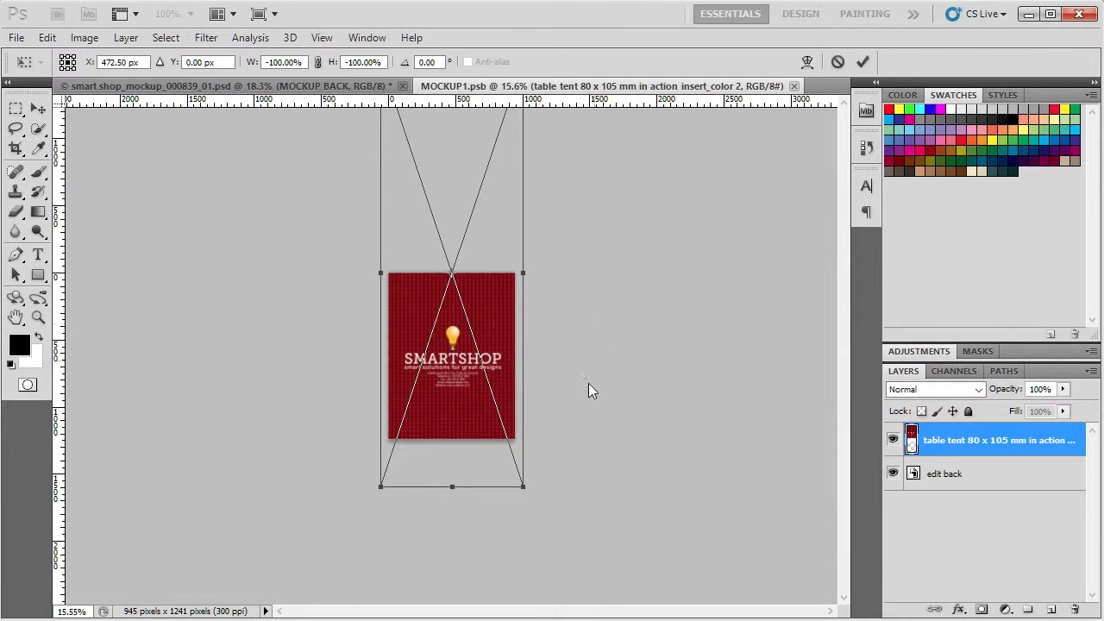
pyautogui.click(838, 61)
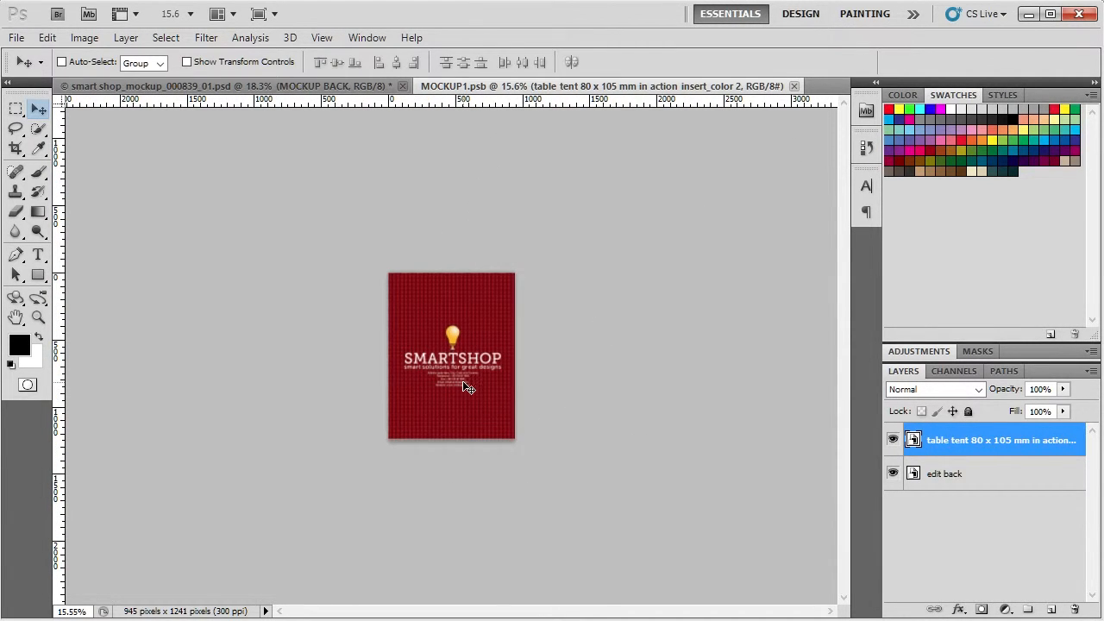
pyautogui.hotkey('ctrl', 't')
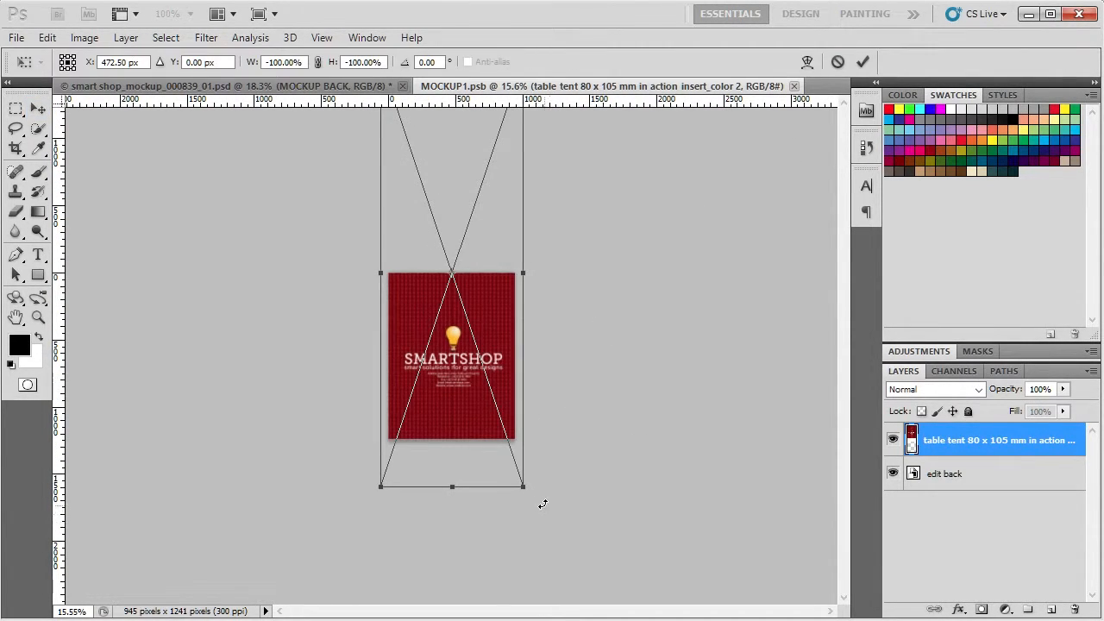
pyautogui.moveTo(540, 504); pyautogui.dragTo(429, 194)
pyautogui.hotkey('ctrl', 'z')
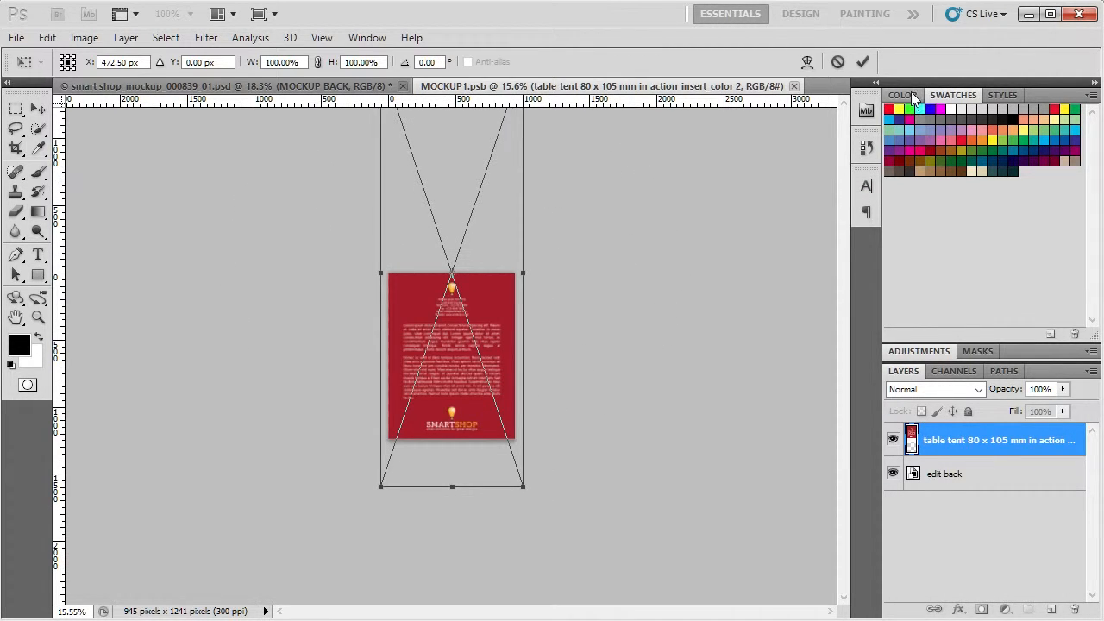
pyautogui.click(863, 63)
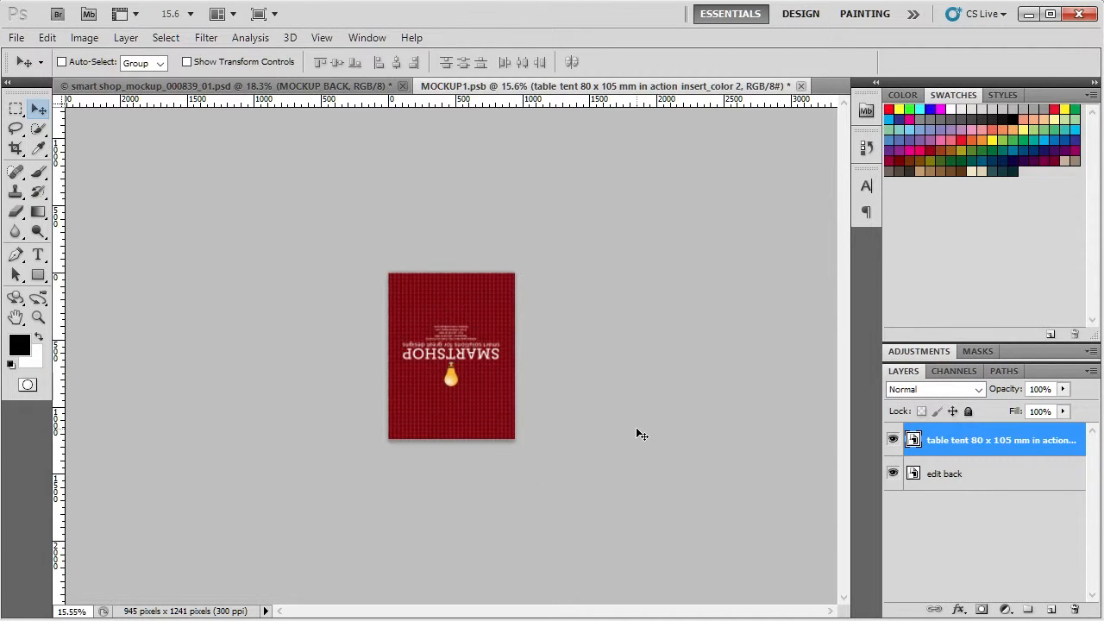
pyautogui.click(795, 87)
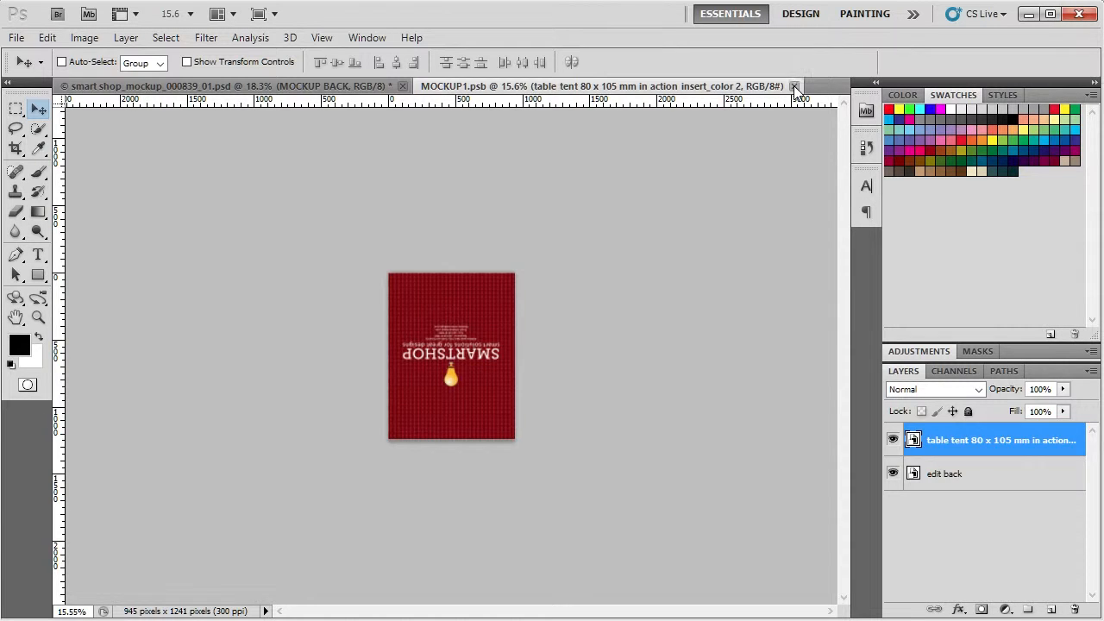